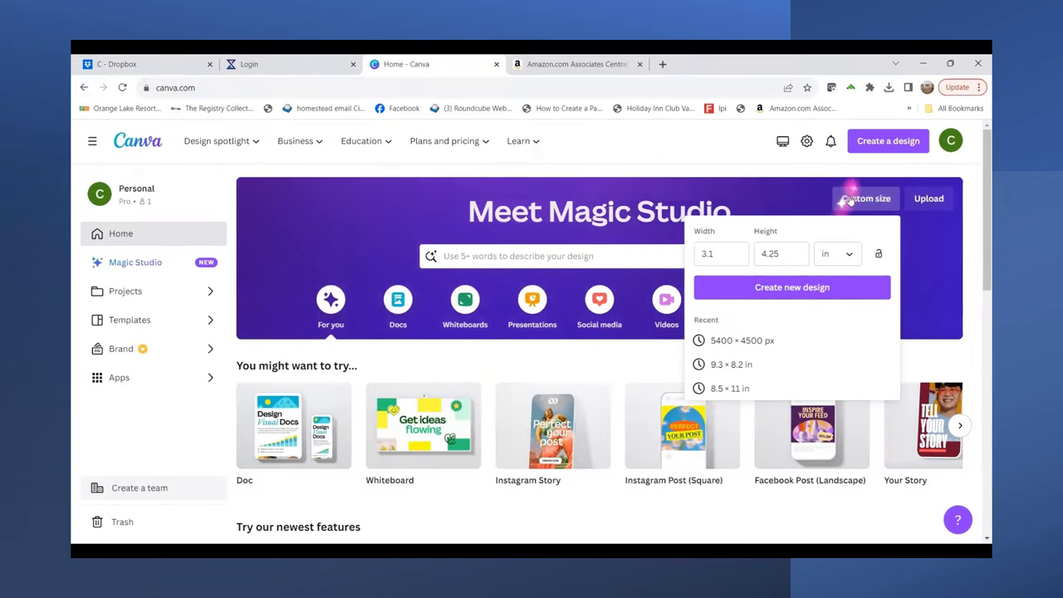
Create a blank custom-size 3.1 × 4.25 in design for the luggage tag
left_click(846, 197)
left_click(844, 200)
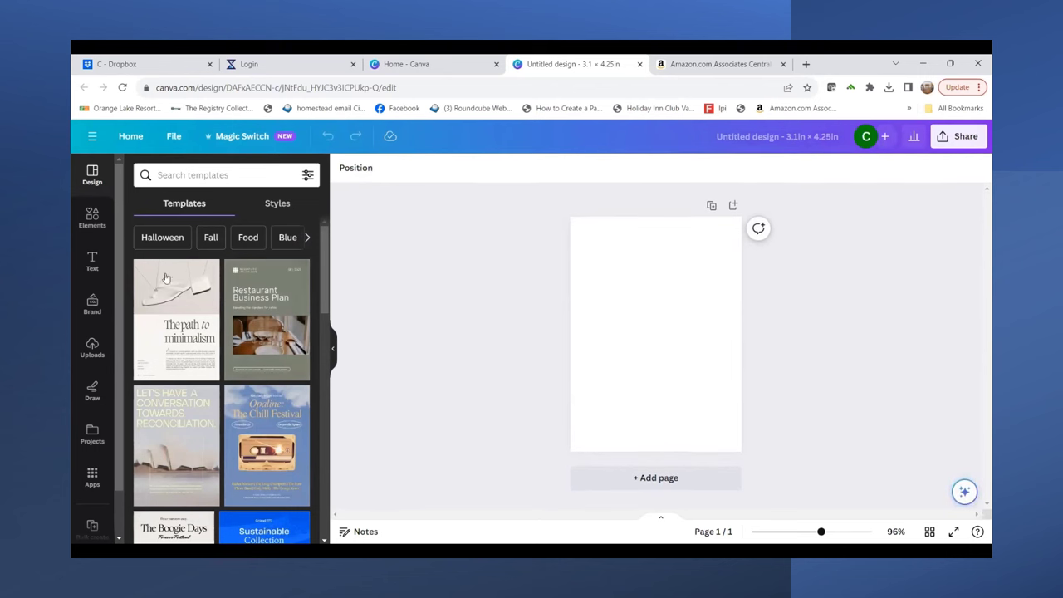
Add the uploaded 'Travel is my therapy' graphic, then search Elements for 'SUNSET' background images
left_click(92, 343)
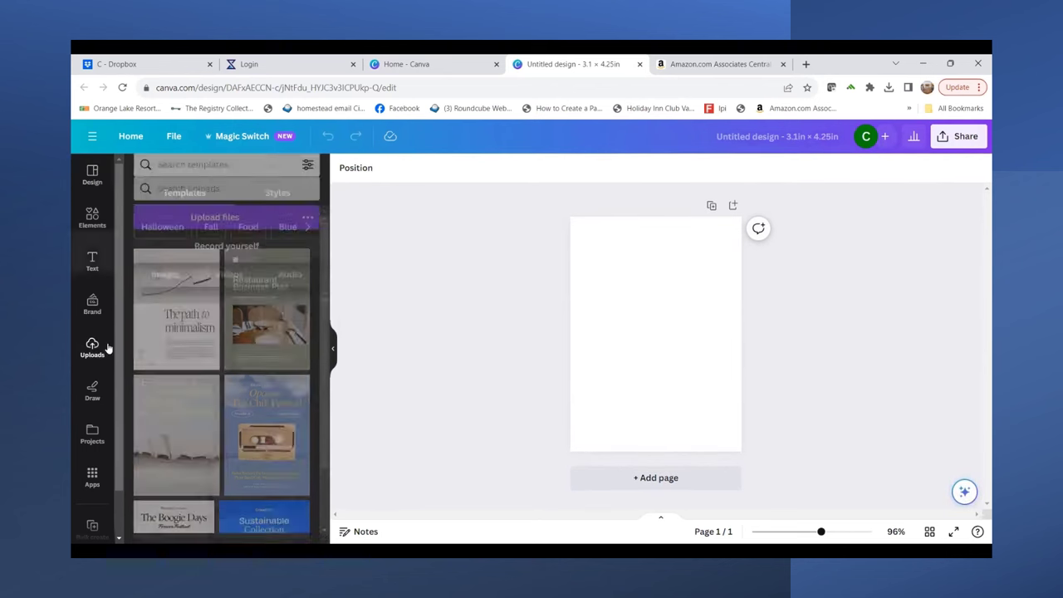
left_click(171, 330)
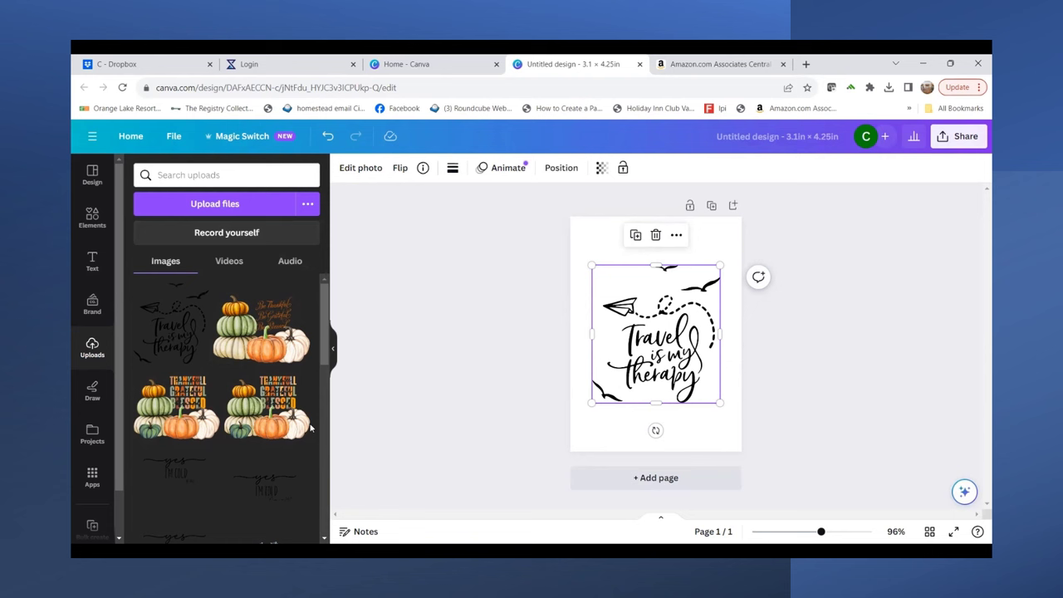
left_click(92, 218)
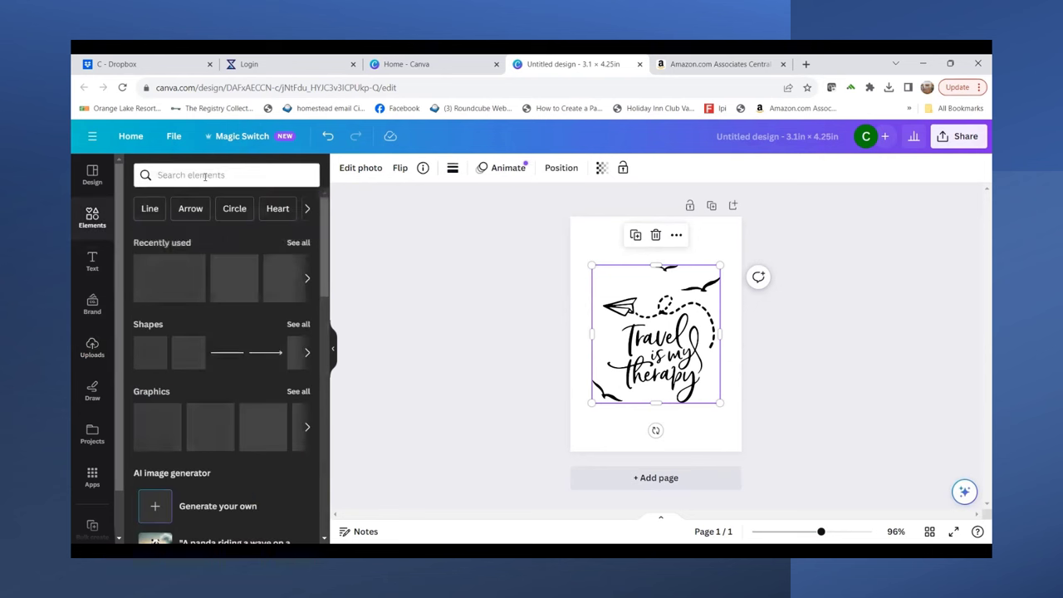
left_click(199, 176)
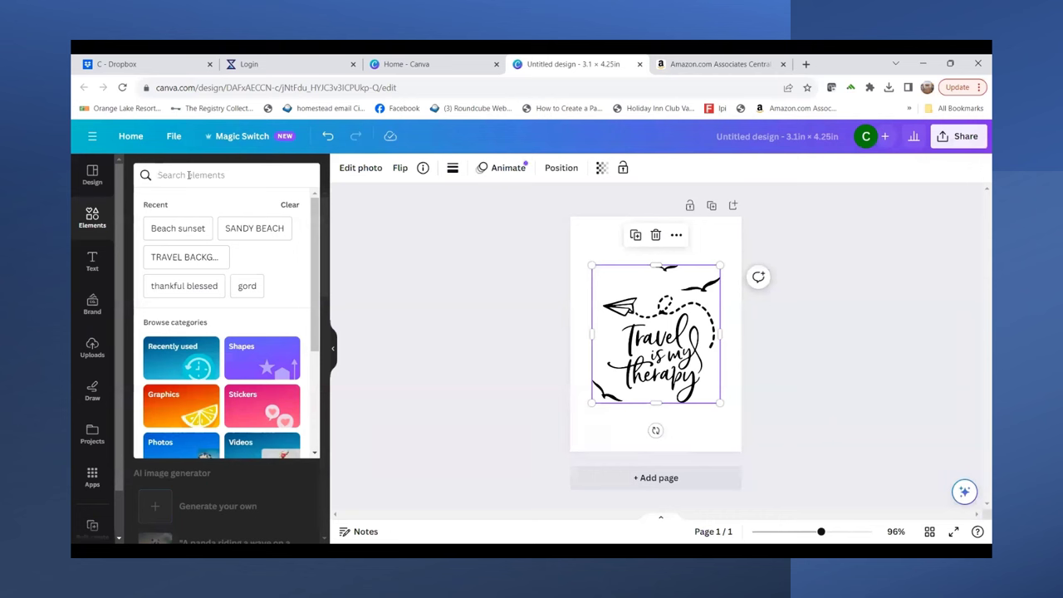
type("SU")
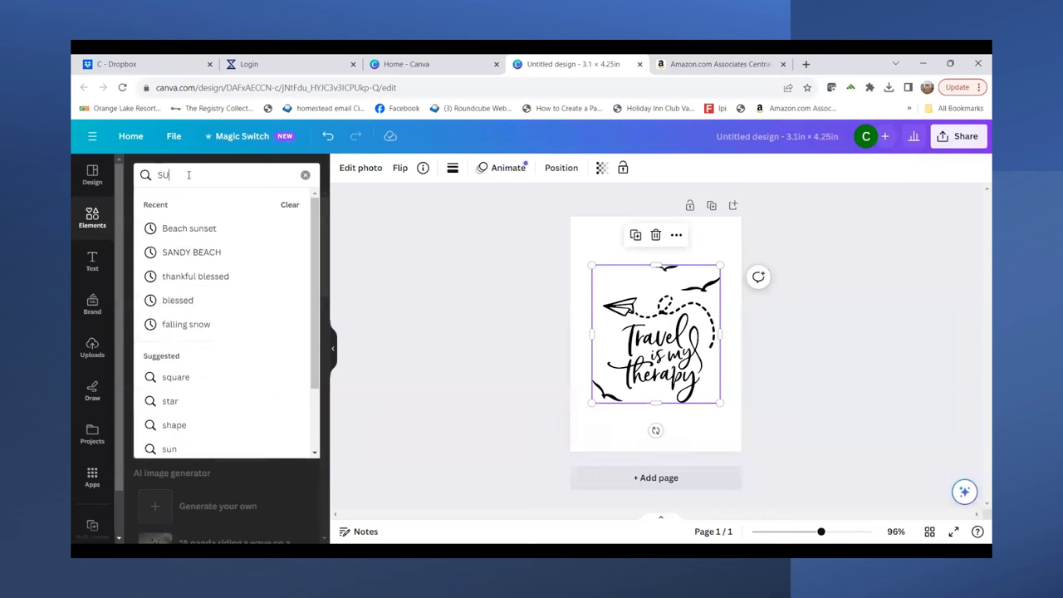
type("NSET")
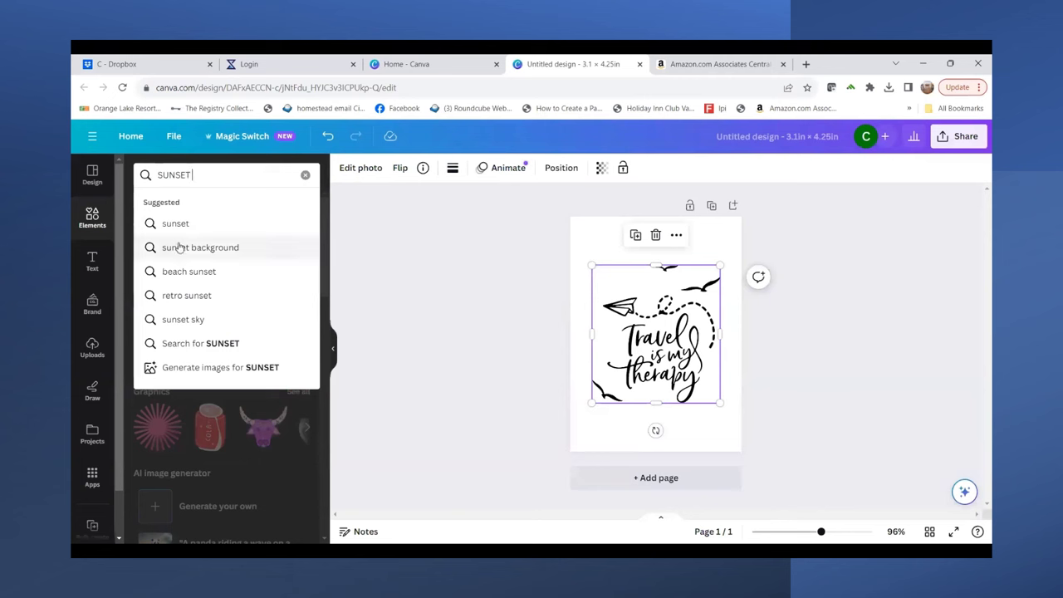
left_click(177, 247)
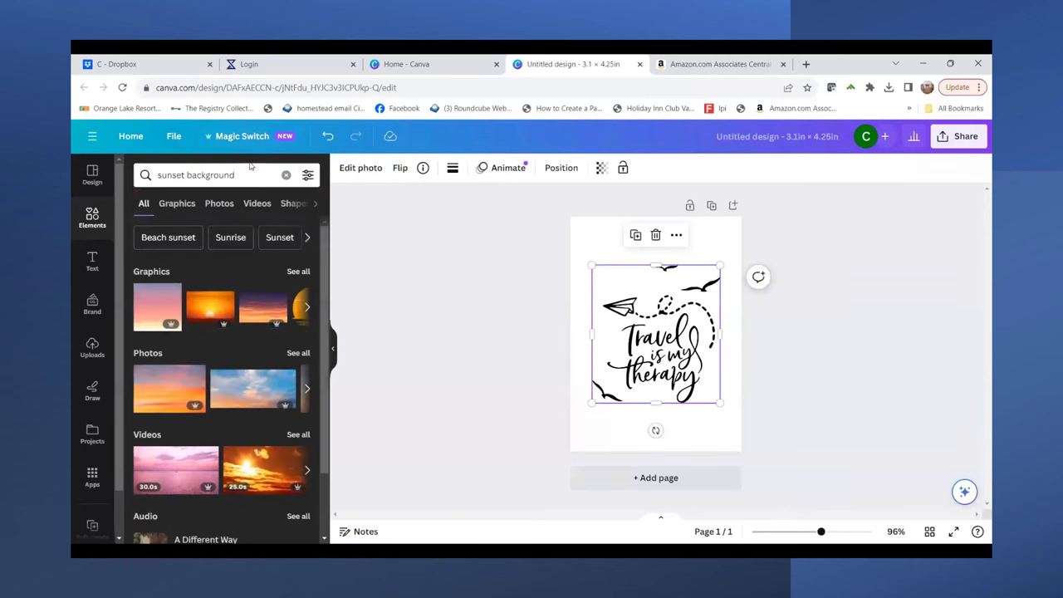
scroll(196, 250, "down", 1)
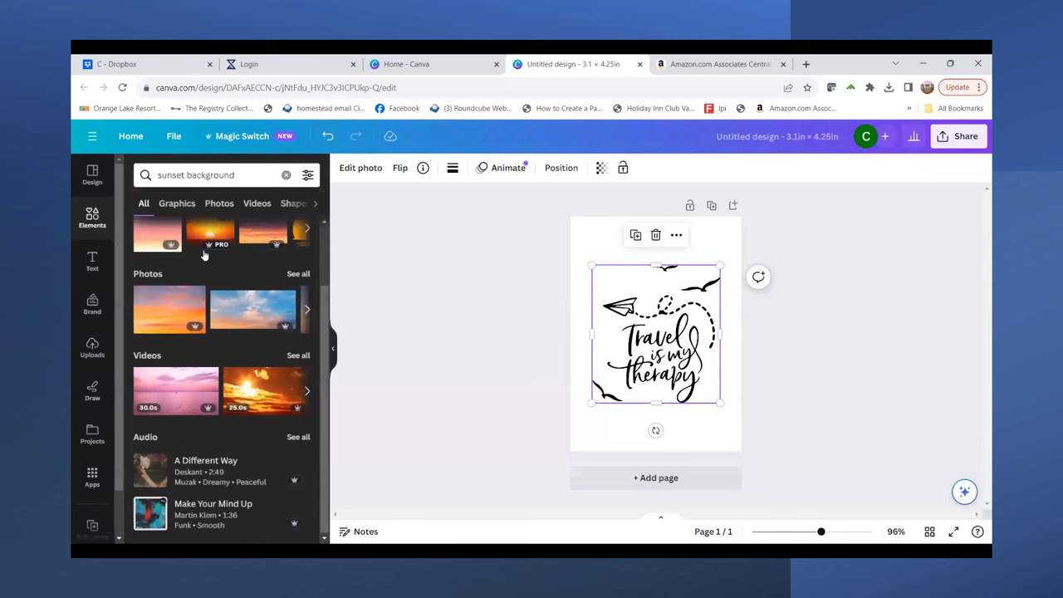
scroll(174, 274, "up", 1)
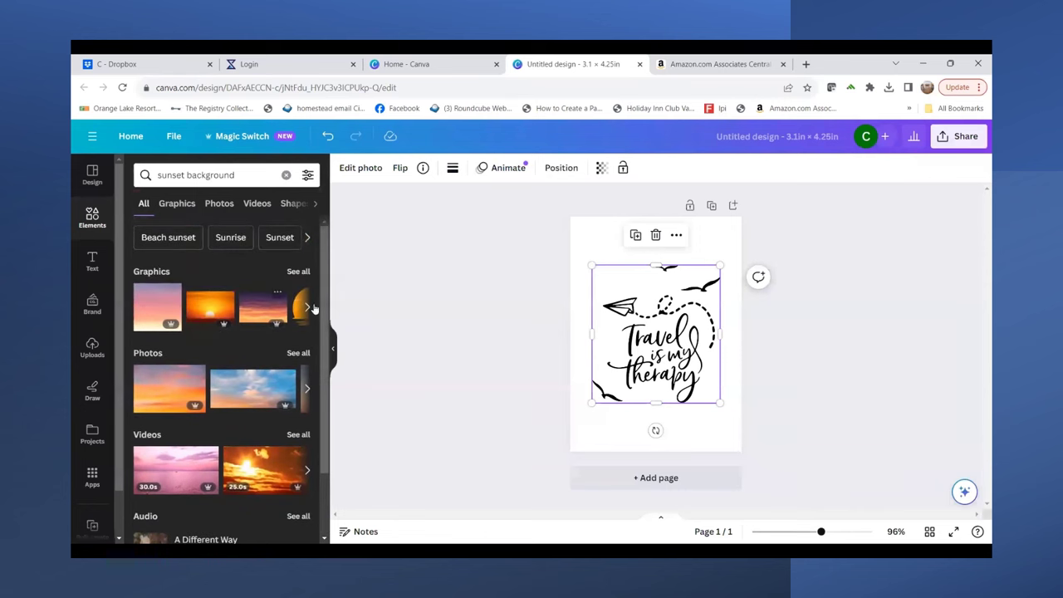
scroll(175, 381, "down", 1)
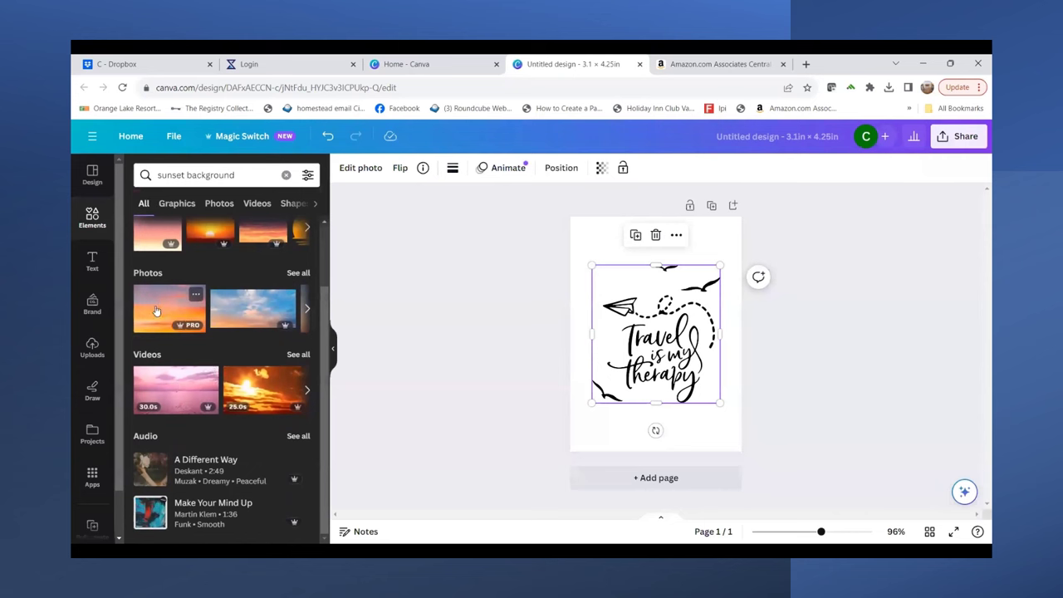
scroll(191, 349, "up", 1)
Add a sunset photo, stretch it over the whole page, and send it behind the graphic
left_click(151, 403)
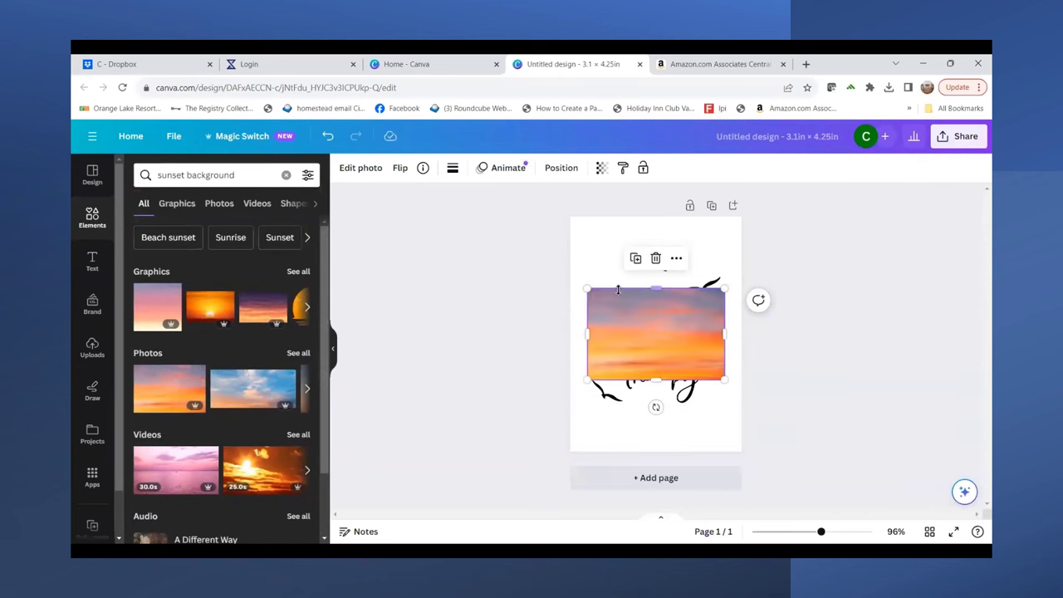
left_click_drag(586, 288, 466, 208)
left_click_drag(725, 379, 848, 476)
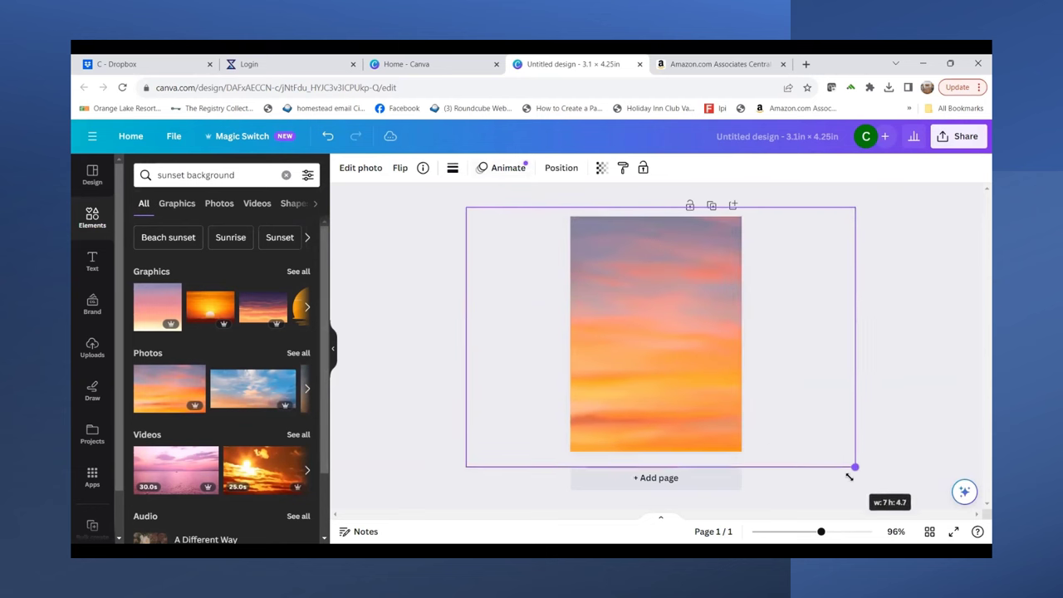
left_click(561, 168)
left_click(274, 199)
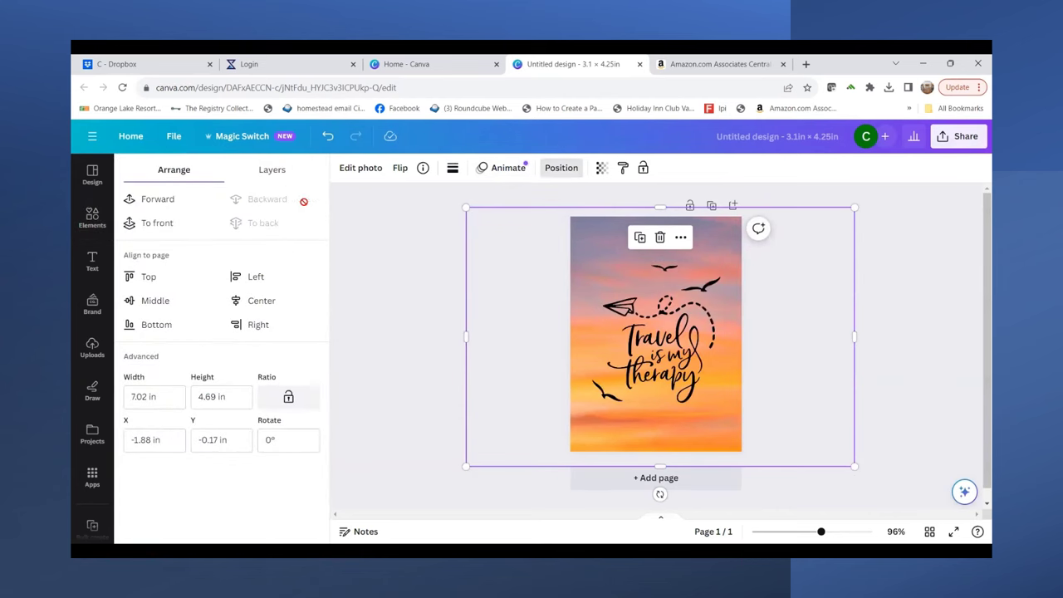
Nudge the 'Travel is my therapy' graphic up and enlarge it to 2.38 × 2.57 in
left_click(670, 372)
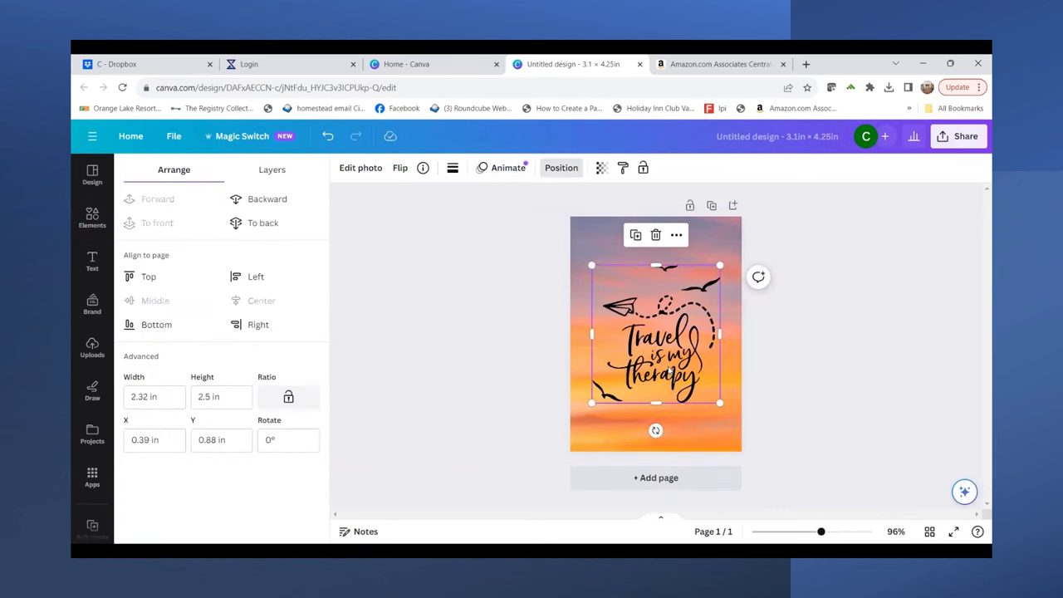
left_click_drag(670, 372, 666, 367)
left_click_drag(719, 265, 722, 263)
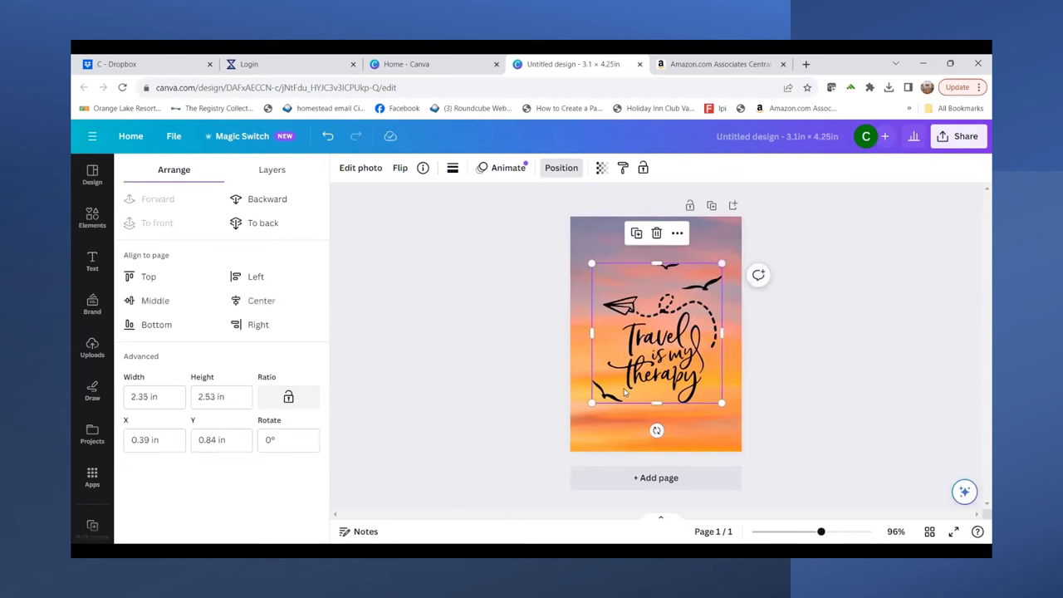
left_click_drag(592, 404, 589, 406)
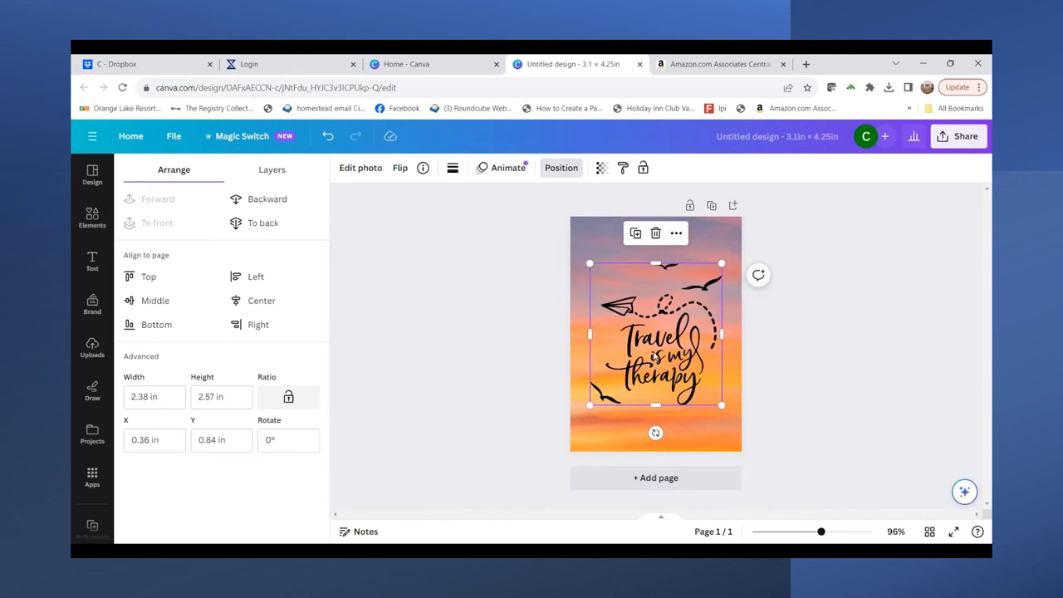
key("Escape")
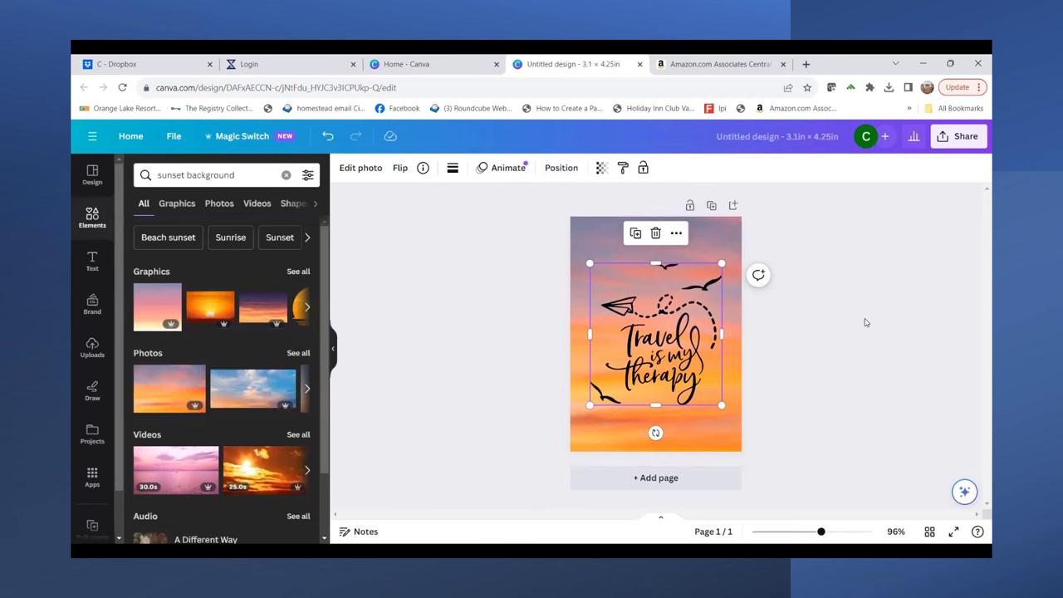
Add a blank second page with a text box holding the owner's surname
left_click(644, 486)
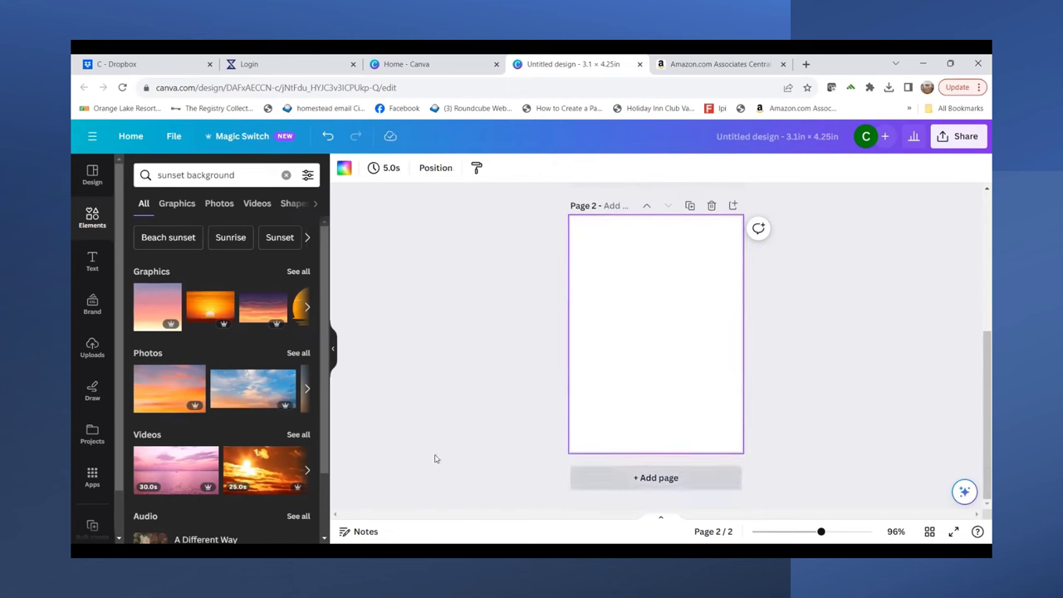
left_click(89, 264)
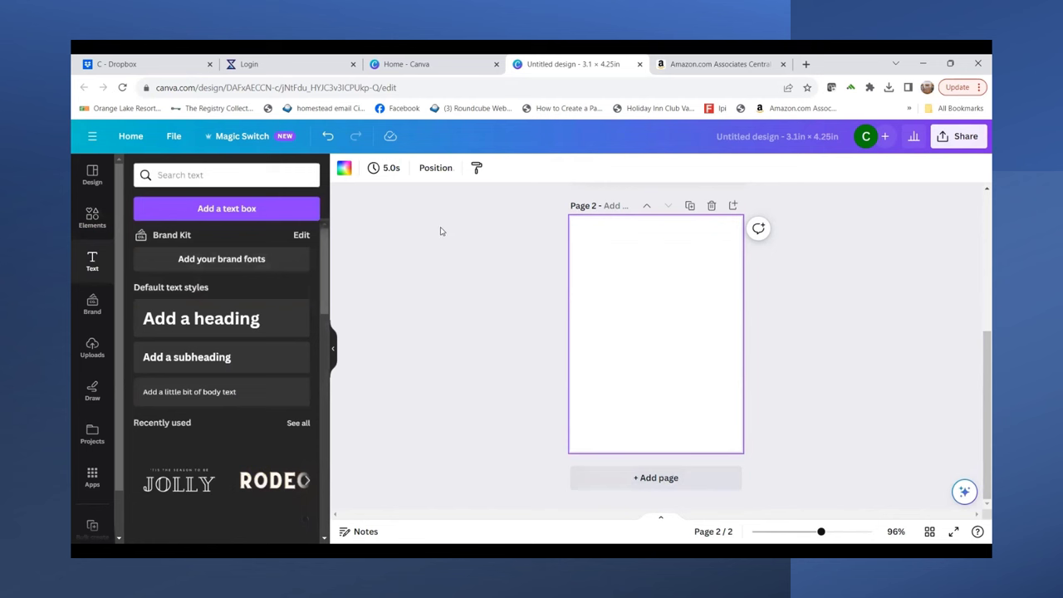
left_click(235, 210)
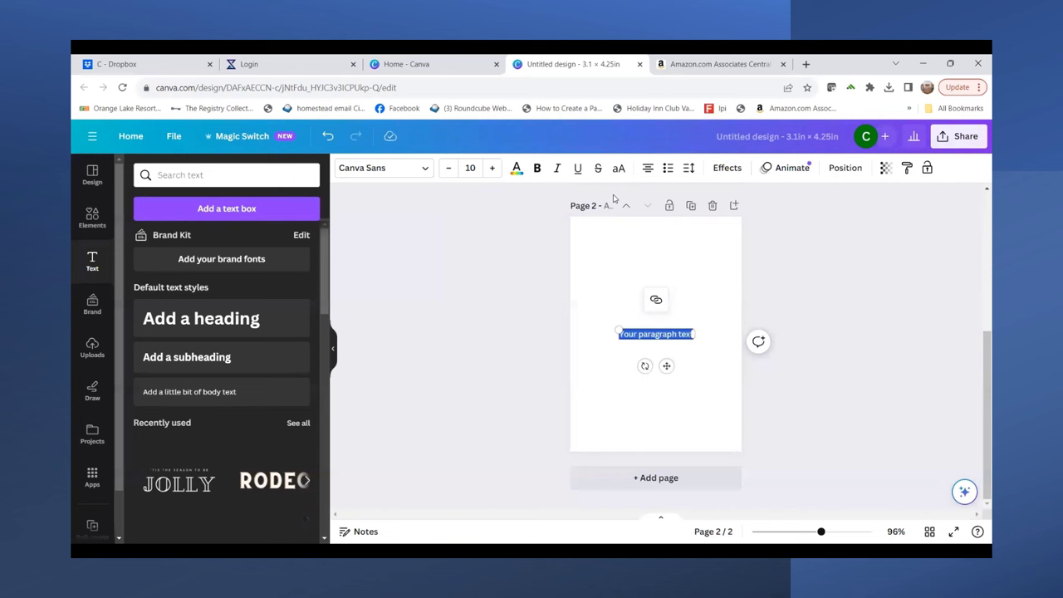
type("HEY")
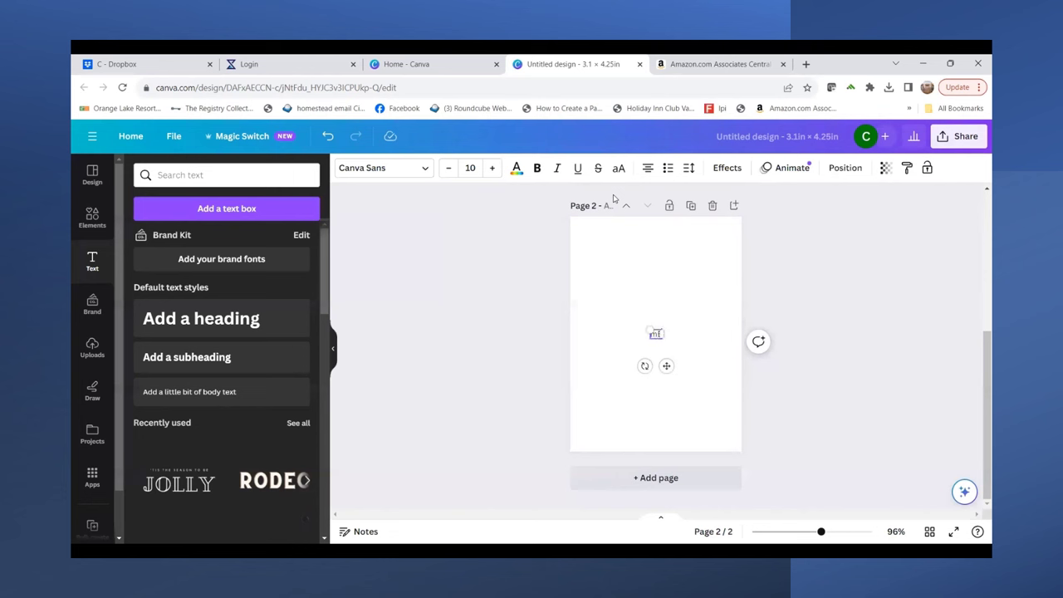
key("BackSpace")
type("Meyers")
key("Return")
key("Return")
key("BackSpace")
key("BackSpace")
Add a second text box below the name and erase the '507' typed in it
left_click(290, 209)
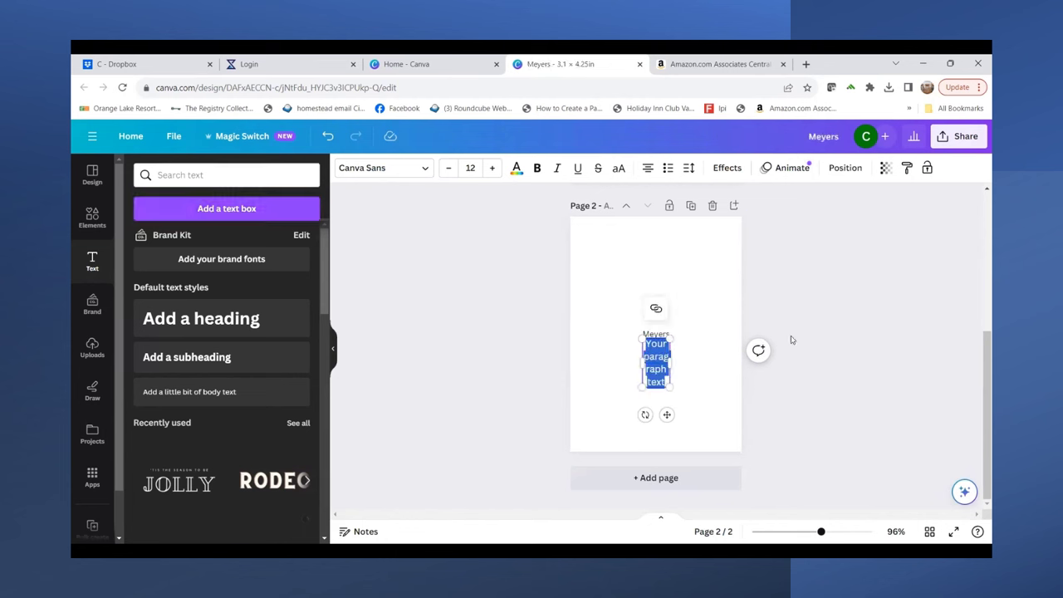
type("507")
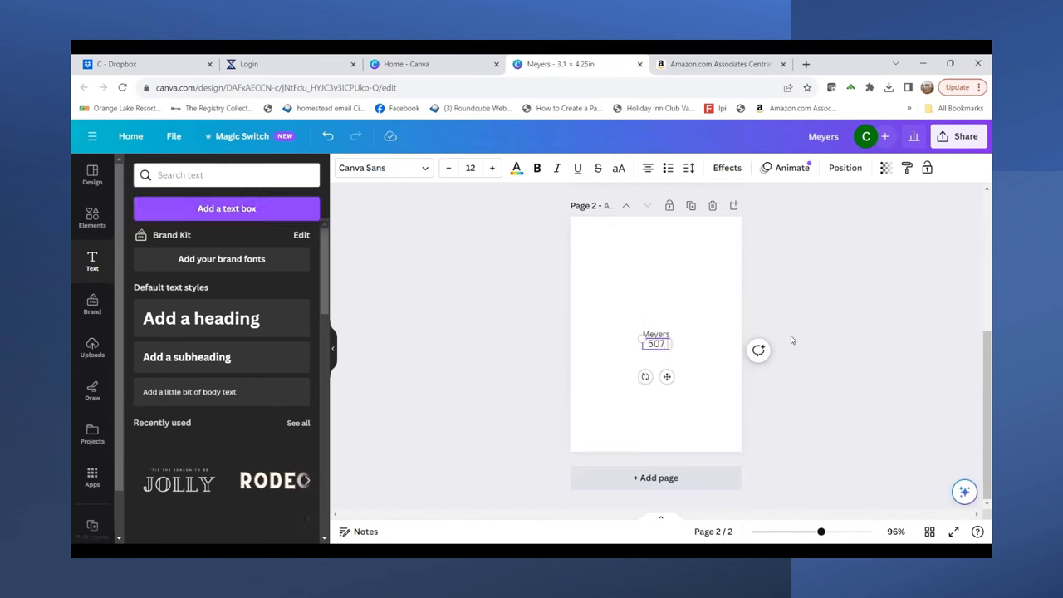
key("BackSpace")
key("BackSpace")
key("BackSpace")
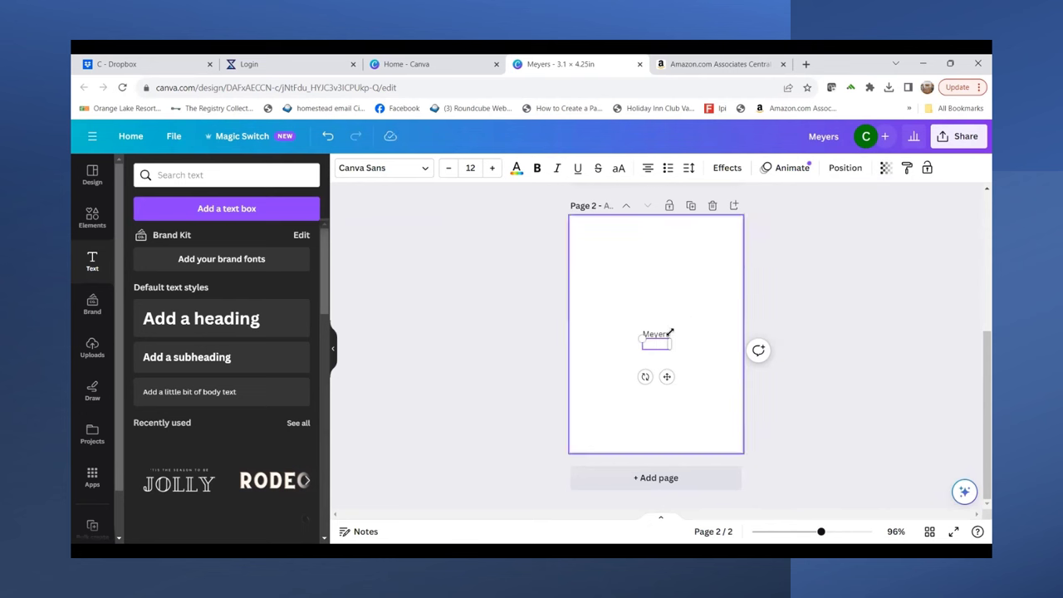
Enlarge the surname text box and centre it on the page
left_click(664, 334)
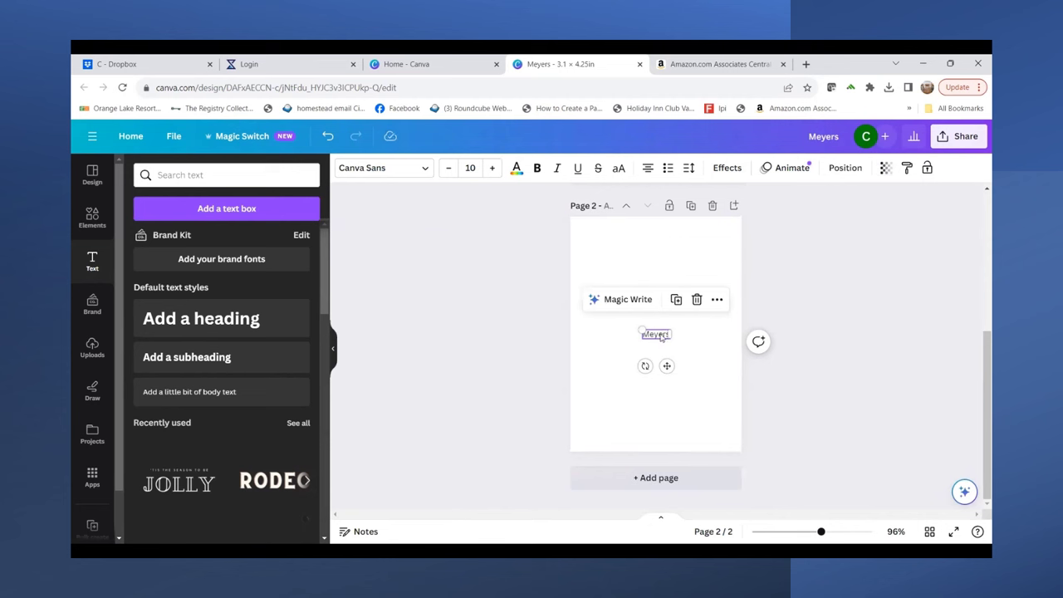
left_click_drag(641, 324, 624, 314)
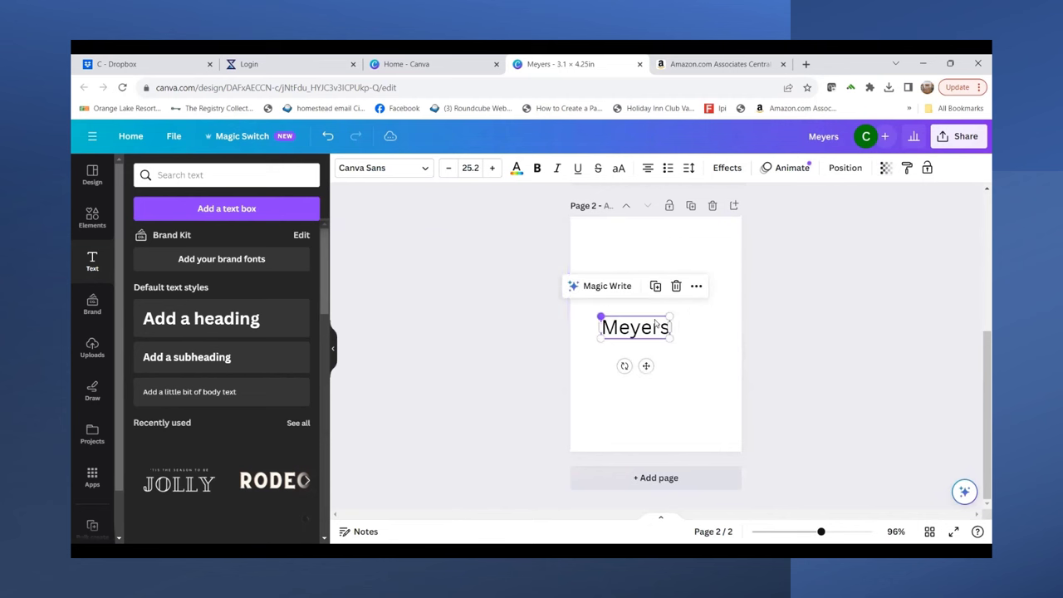
left_click_drag(636, 327, 656, 323)
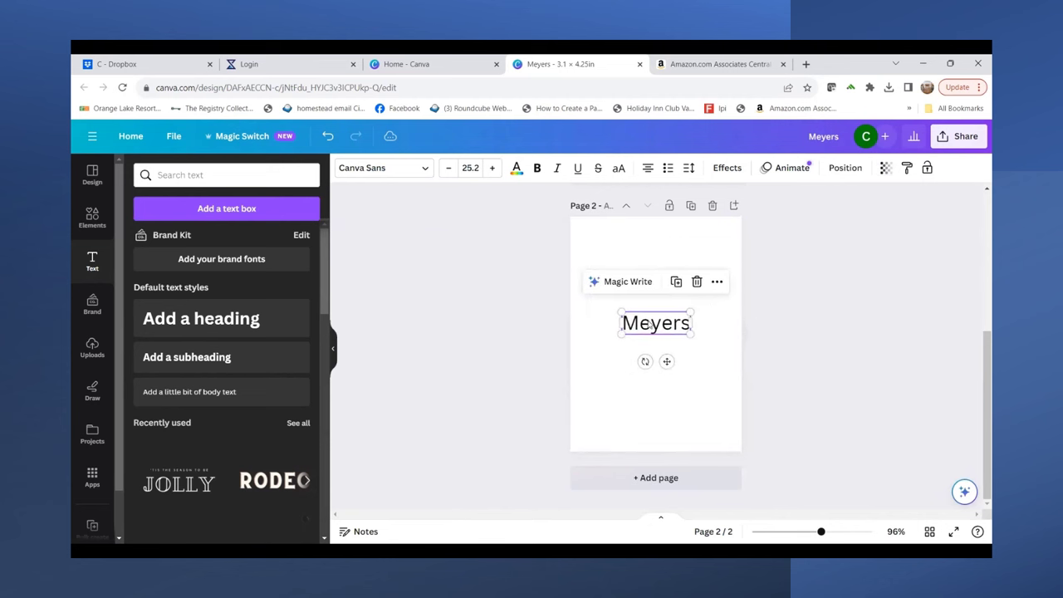
Set the surname in Beautiful Wildflower Script and enlarge it to size 34.1
left_click(420, 170)
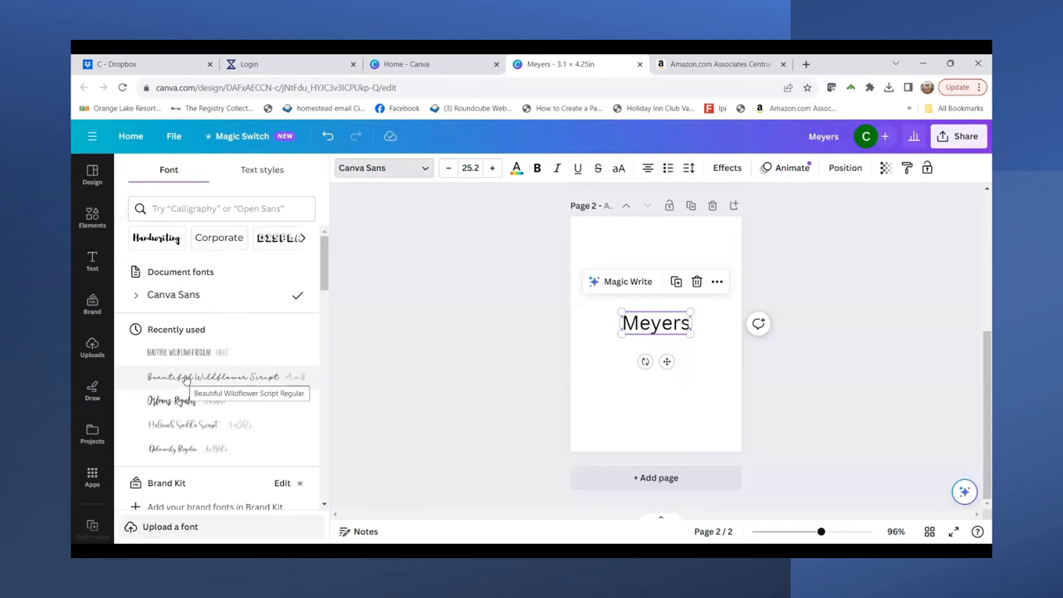
left_click(184, 378)
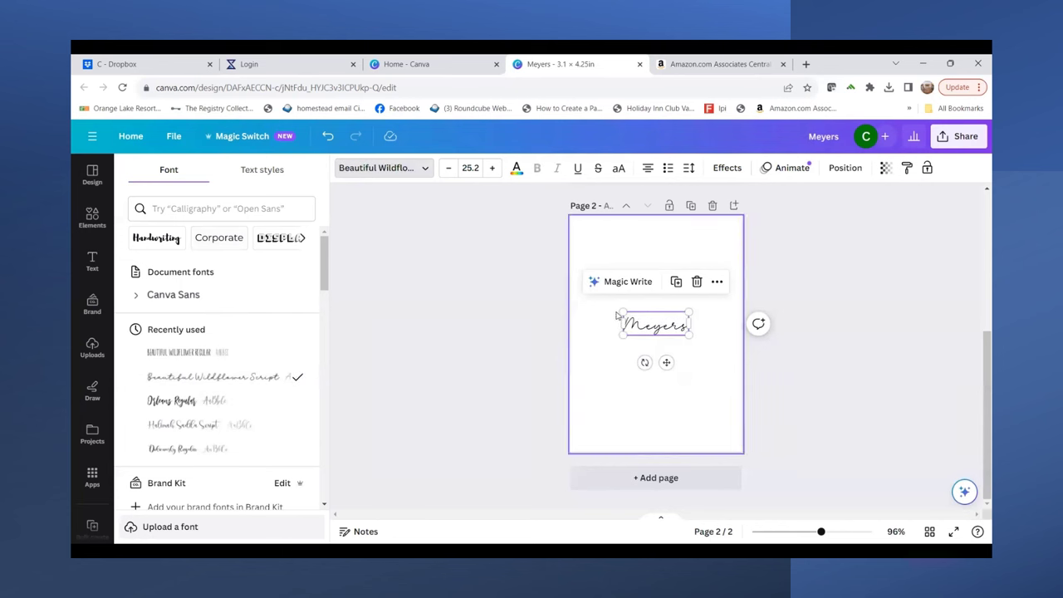
left_click_drag(621, 312, 609, 306)
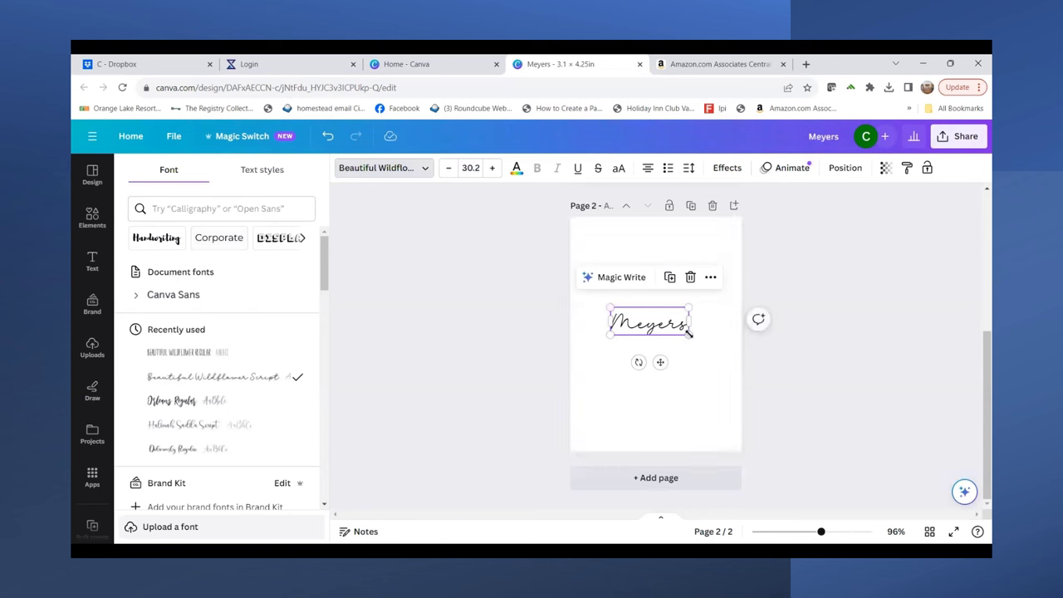
left_click_drag(692, 335, 702, 338)
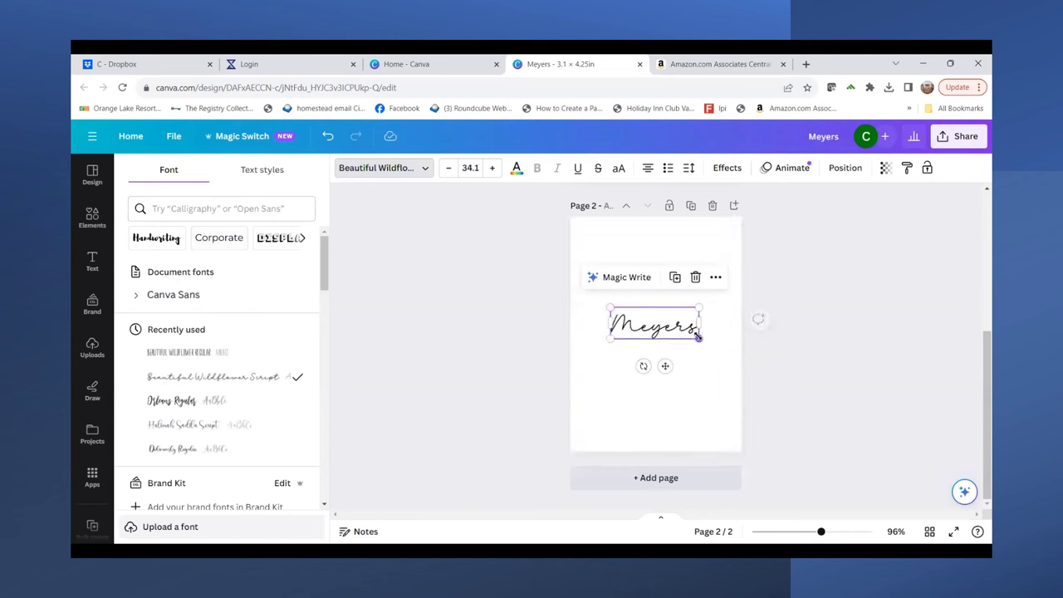
left_click(679, 251)
left_click(668, 332)
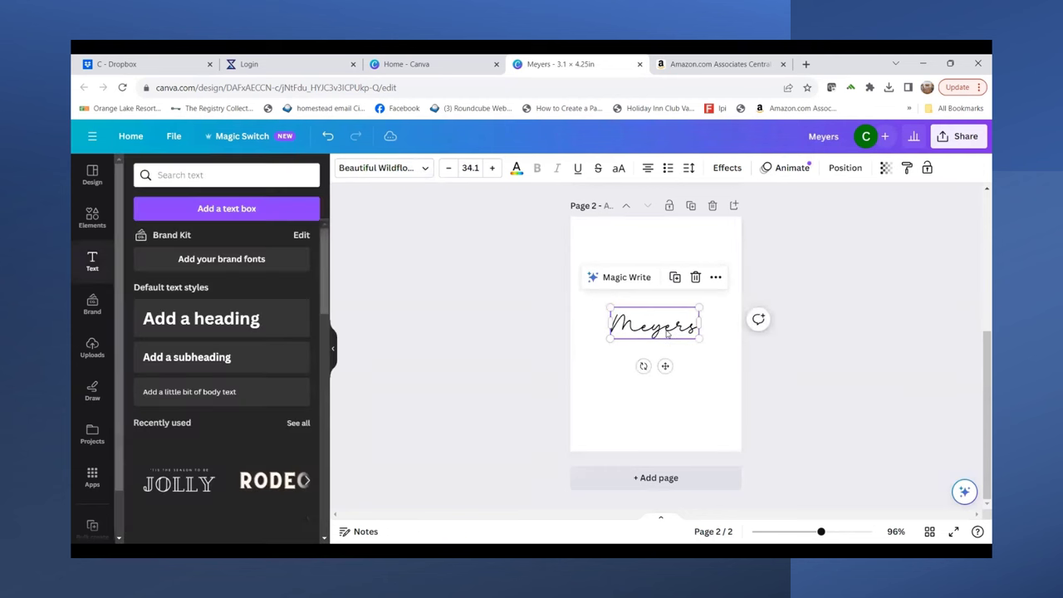
Add the orange sunset image from the search results and stretch it to cover the page
left_click(93, 218)
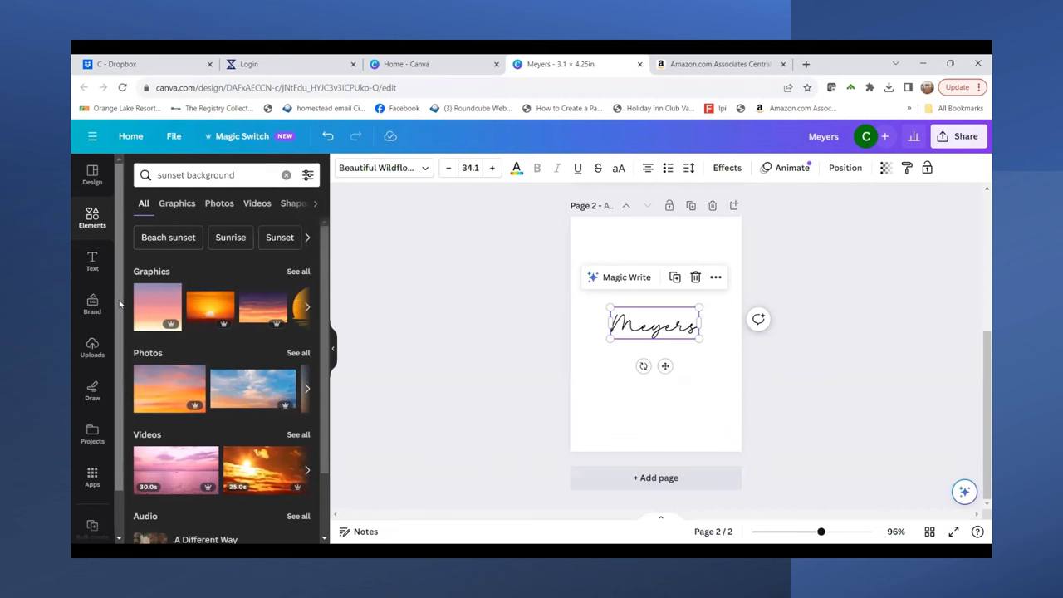
left_click(217, 301)
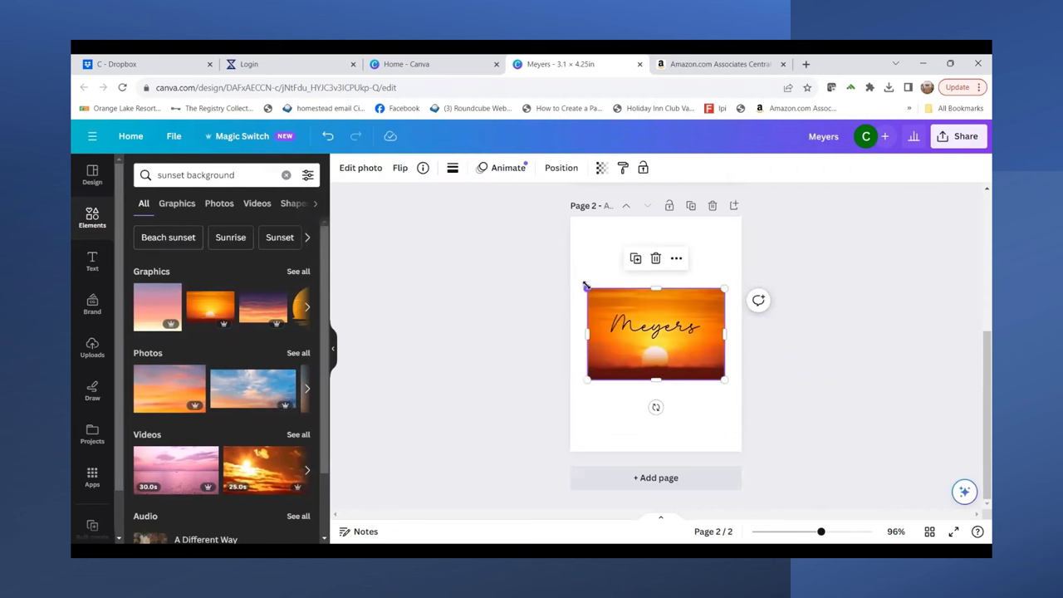
left_click_drag(587, 289, 476, 173)
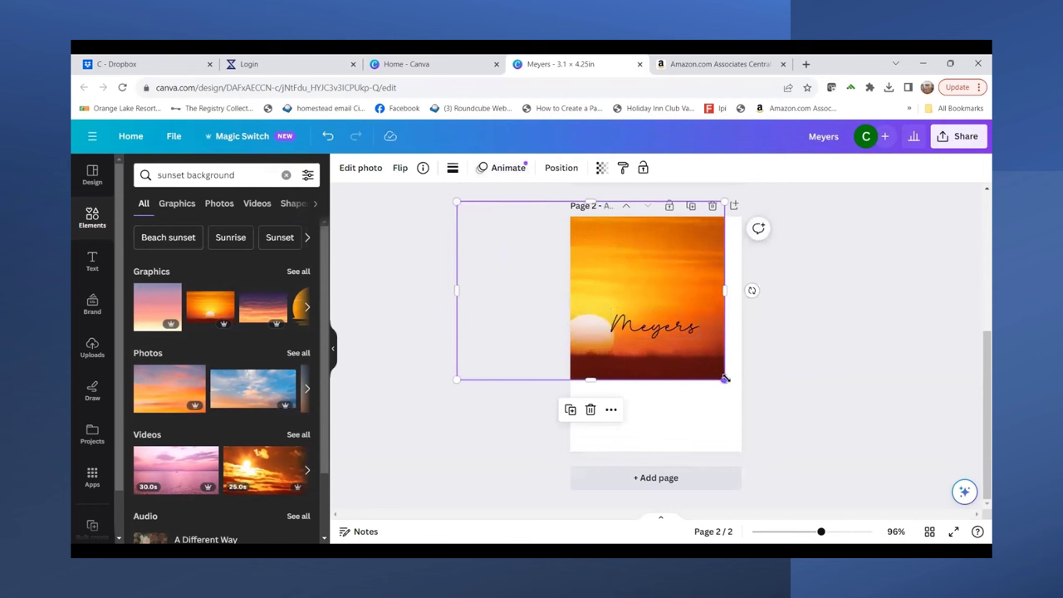
left_click_drag(729, 382, 846, 460)
left_click_drag(628, 398, 642, 389)
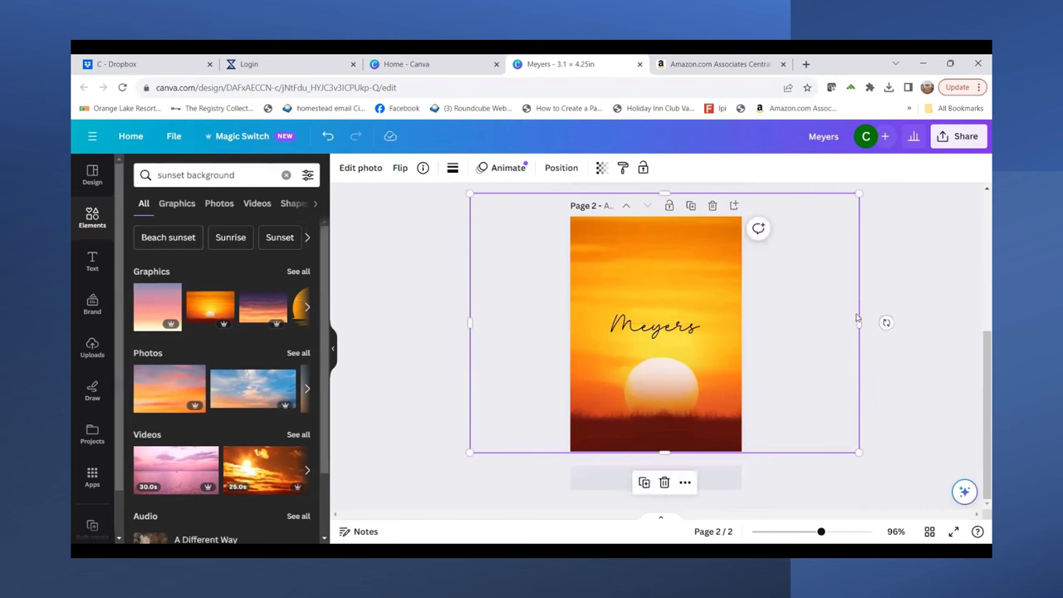
left_click(909, 315)
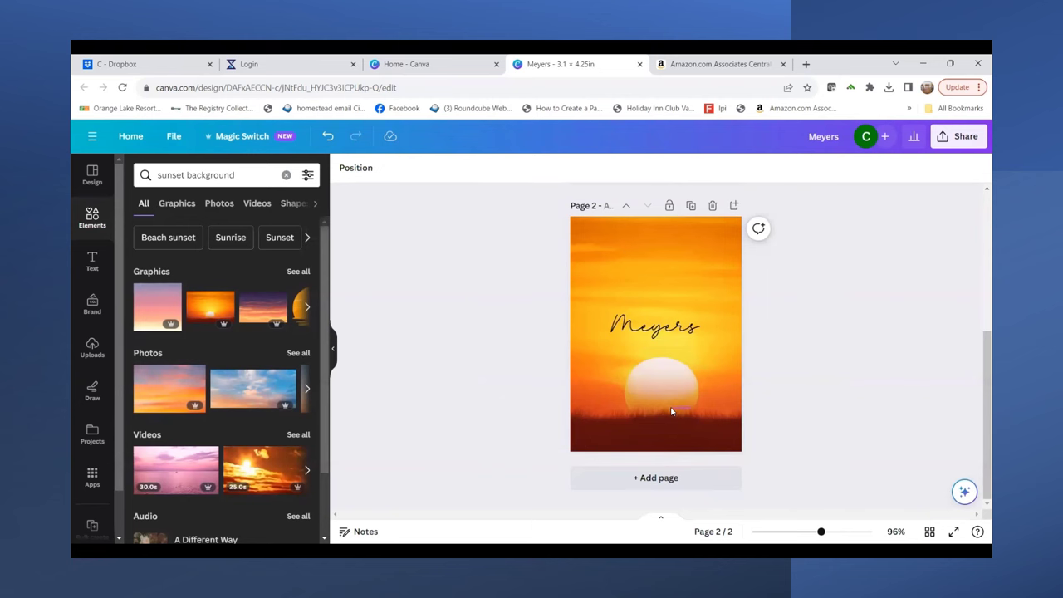
Send the sunset photo behind the surname text
left_click(663, 336)
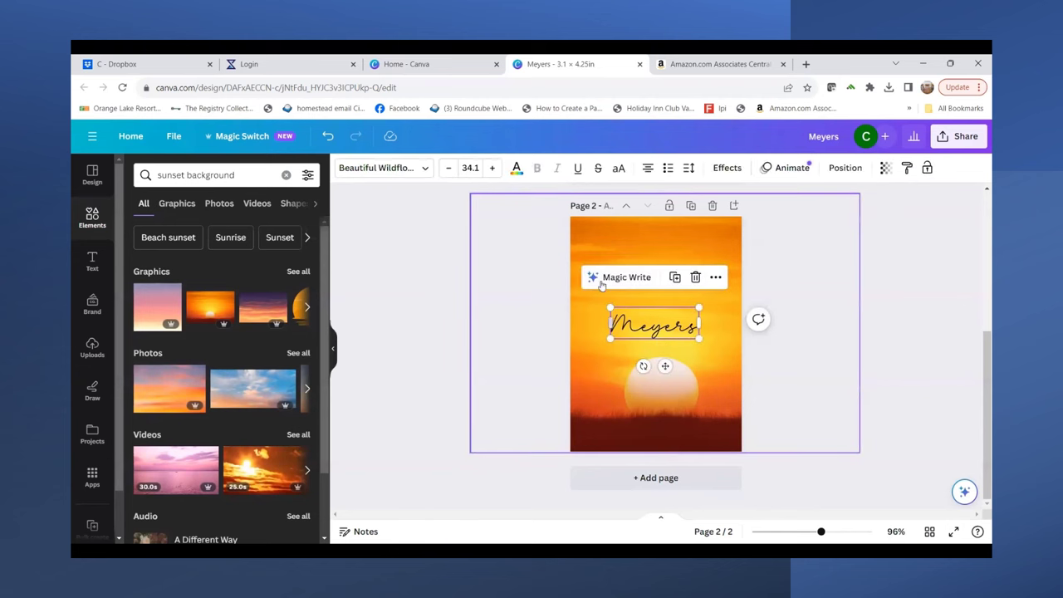
left_click(605, 254)
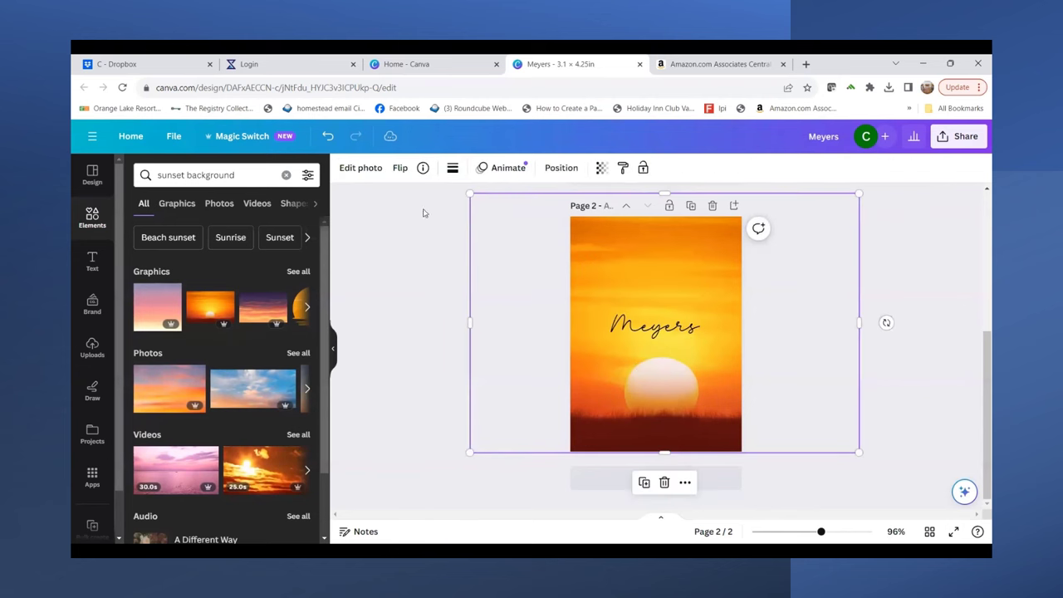
left_click(555, 170)
left_click(162, 224)
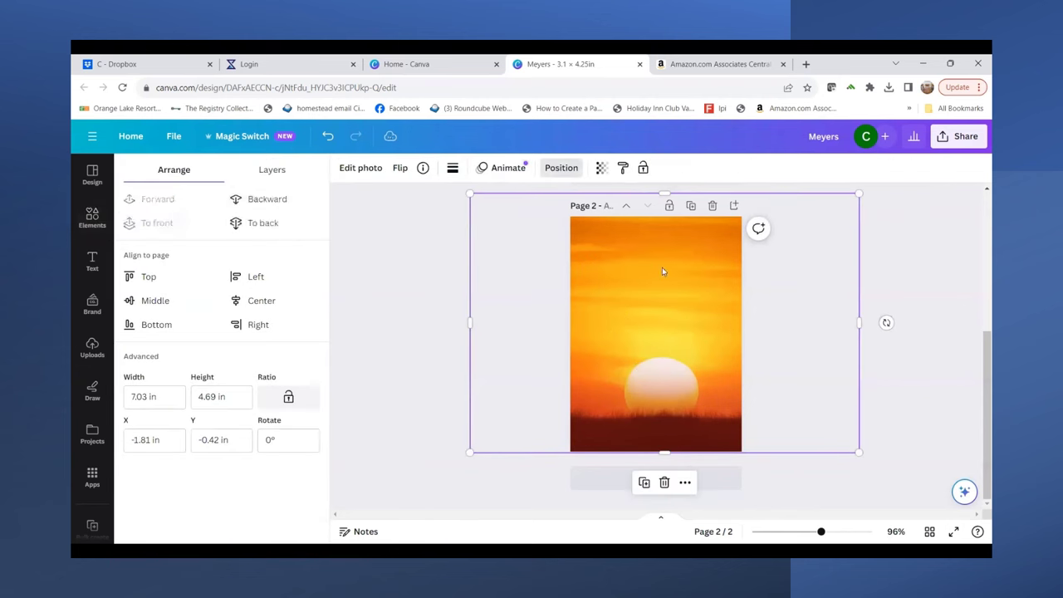
left_click_drag(661, 300, 654, 292)
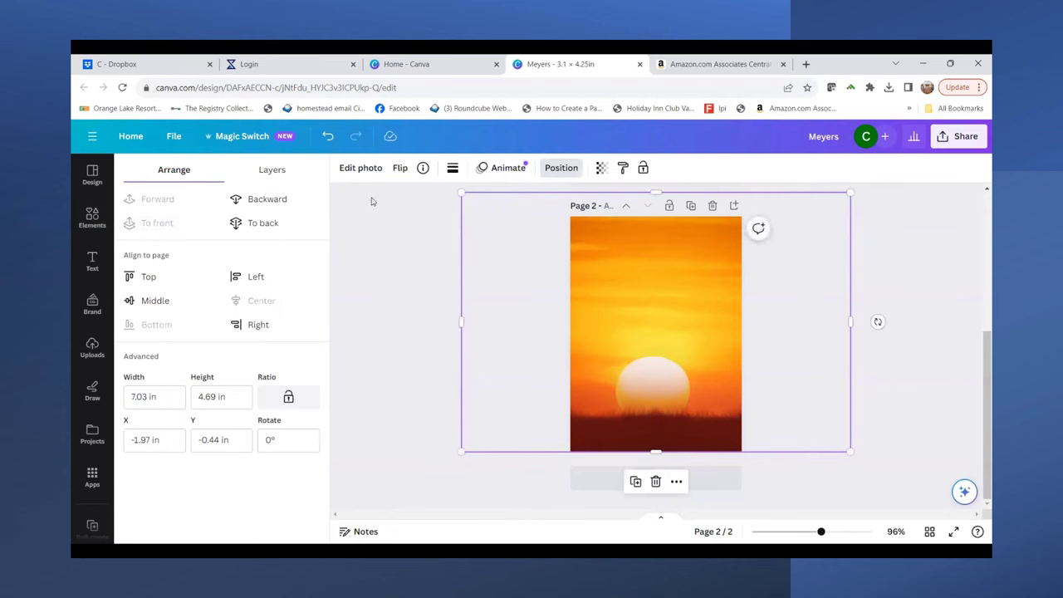
left_click(264, 222)
left_click(814, 289)
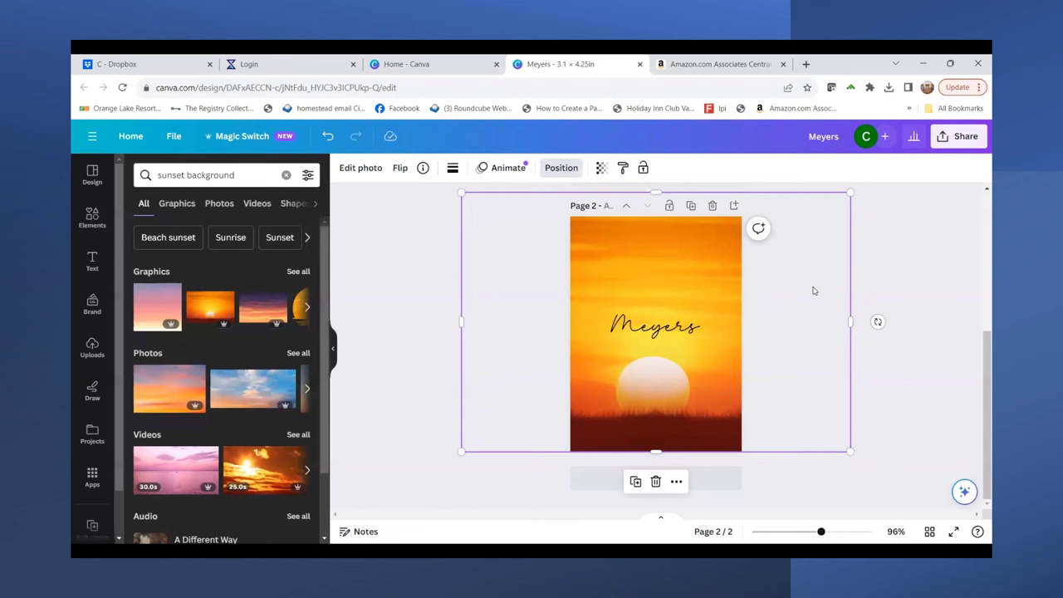
Download all pages as PNGs with a transparent background
left_click(948, 141)
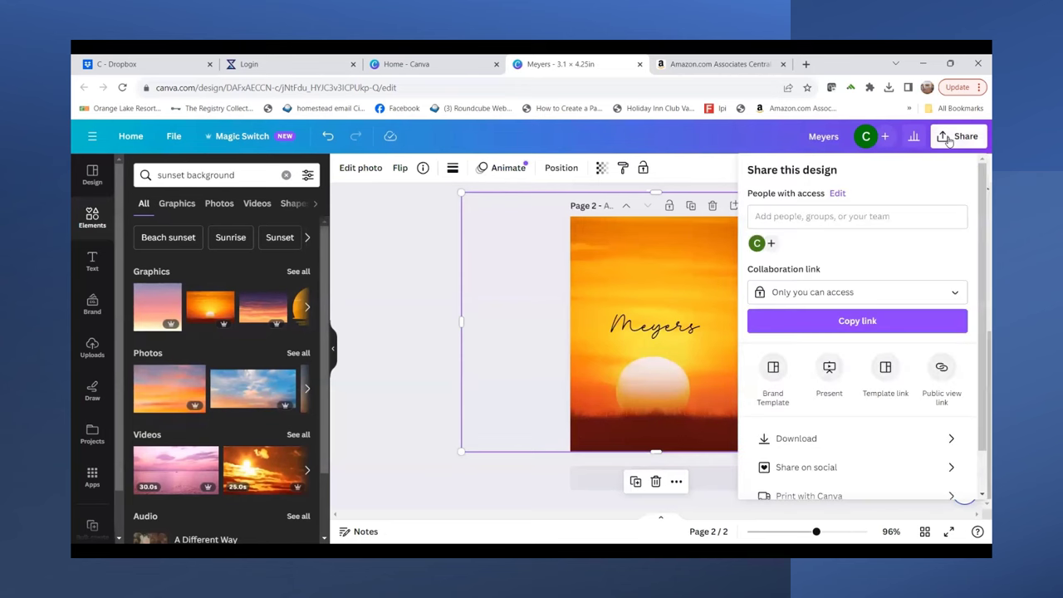
left_click(791, 440)
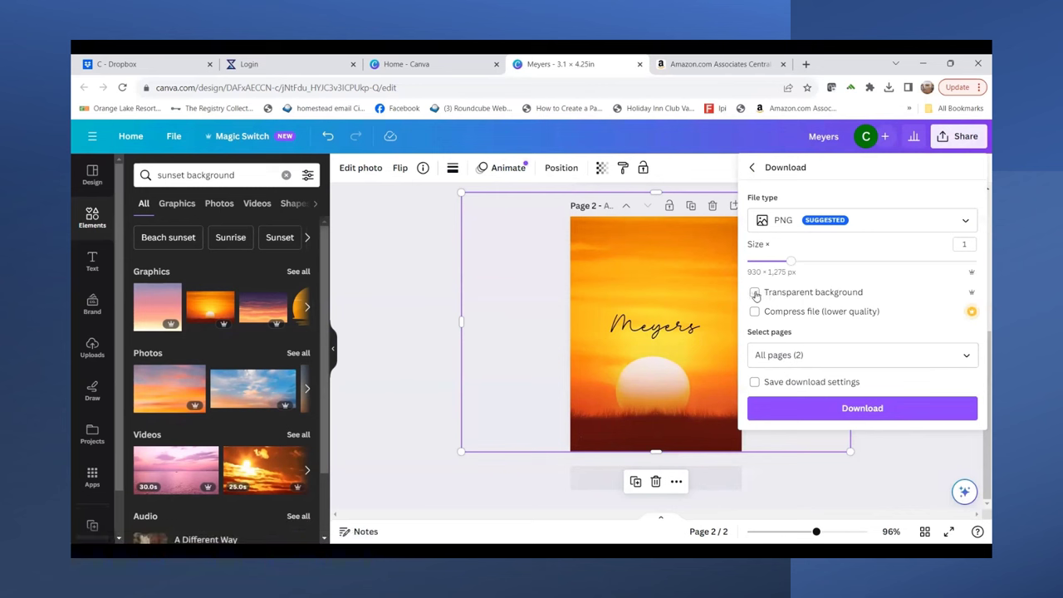
left_click(754, 292)
left_click(862, 408)
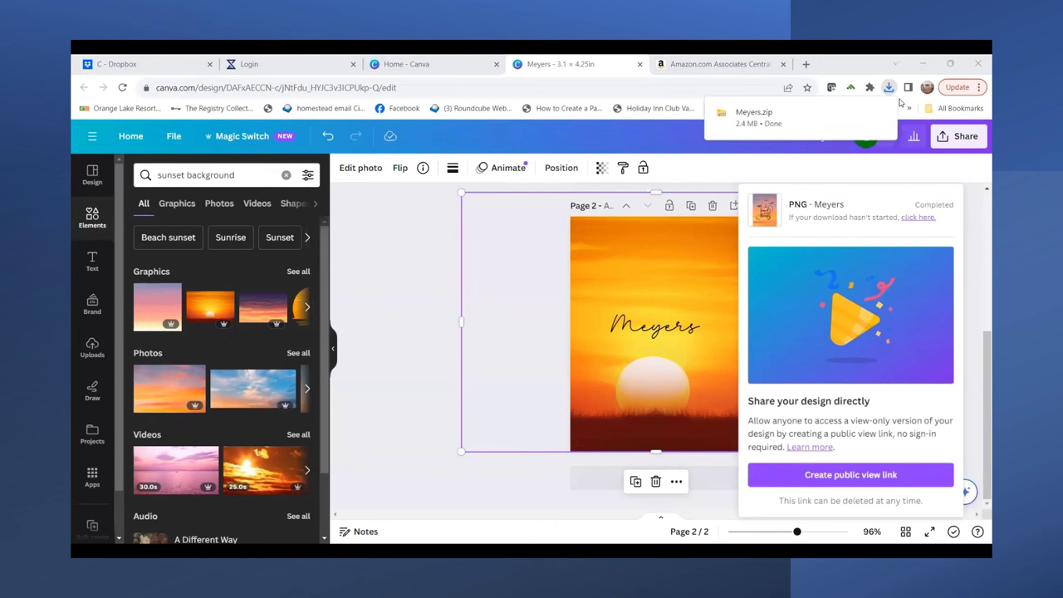
Dismiss Chrome's completed download notice
left_click(899, 101)
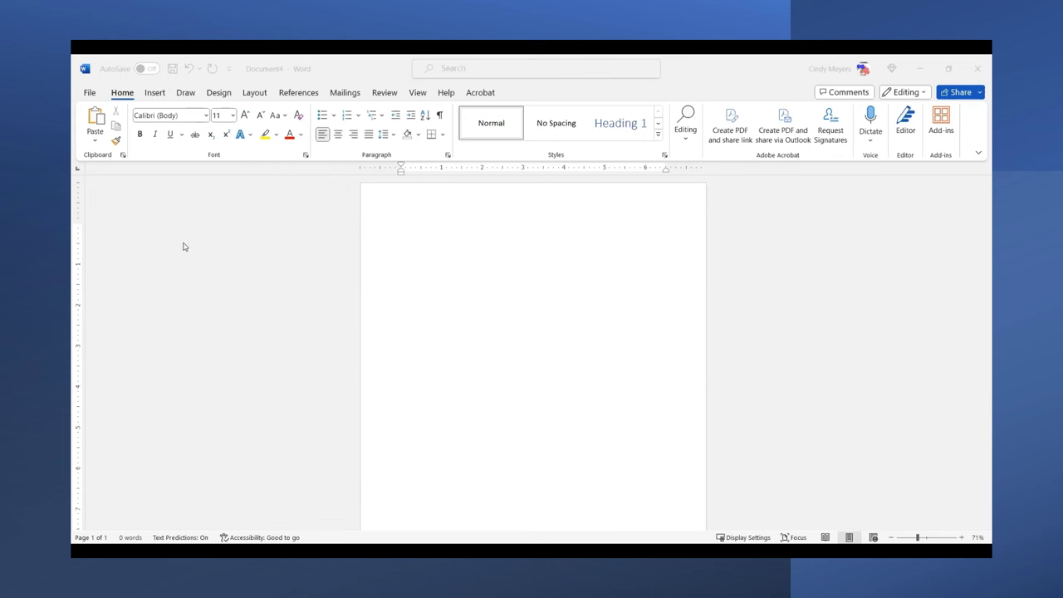
Make the Word page landscape with 0" margins on all sides
left_click(253, 92)
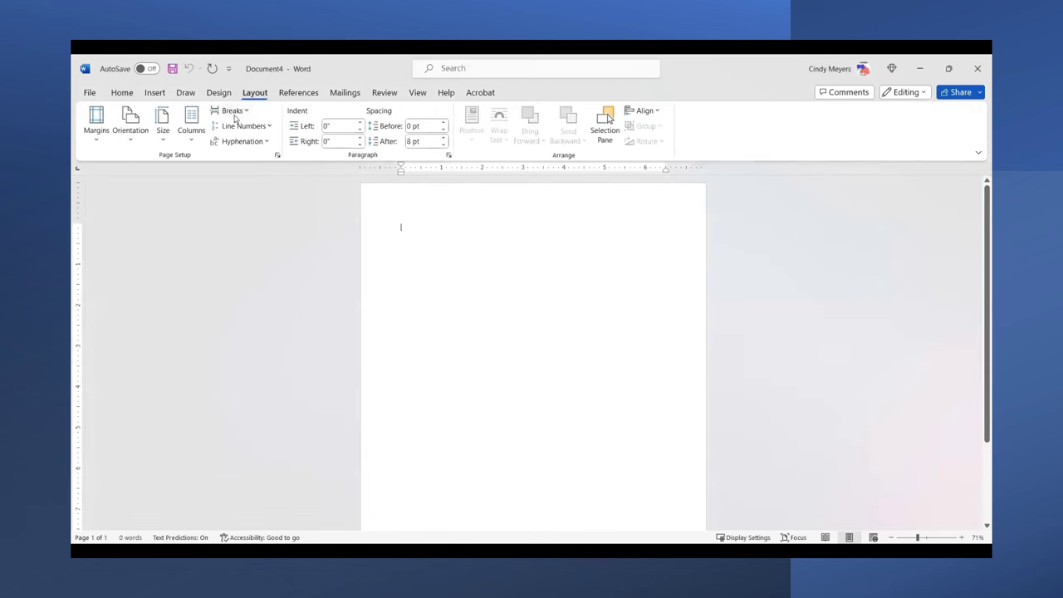
left_click(166, 146)
left_click(133, 144)
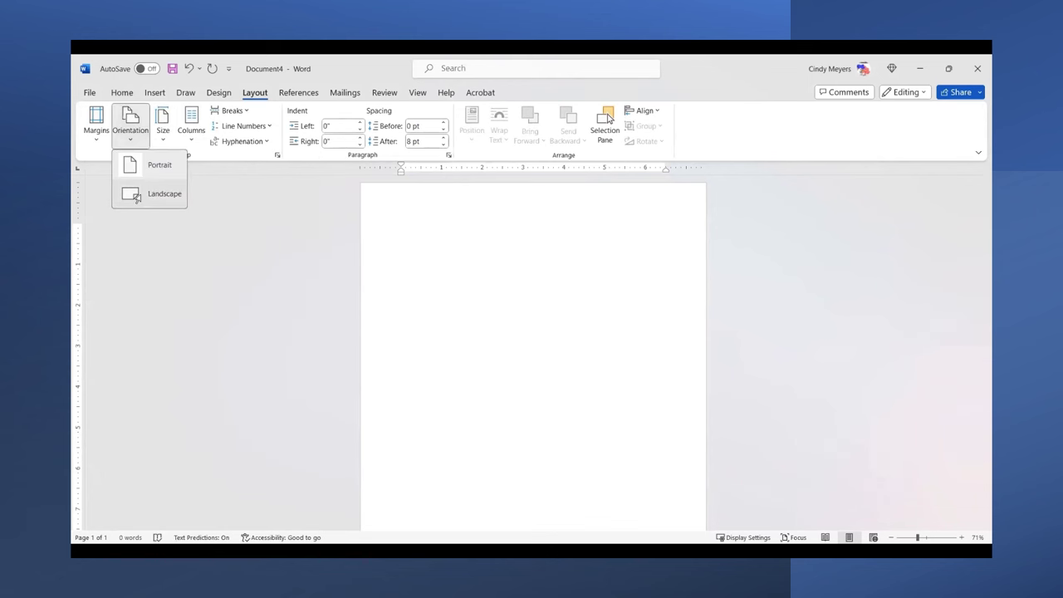
left_click(134, 197)
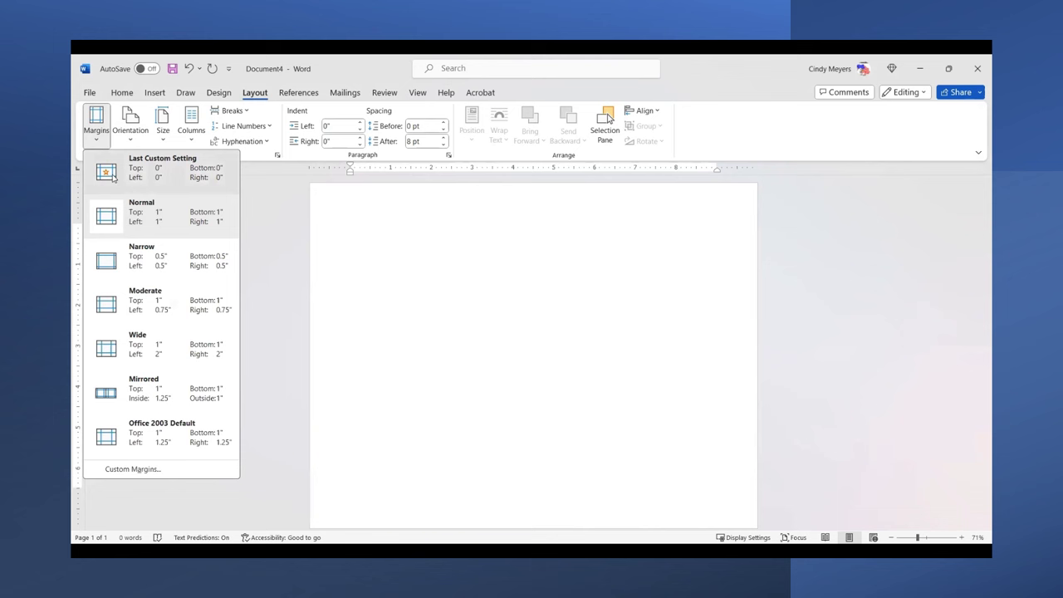
left_click(113, 176)
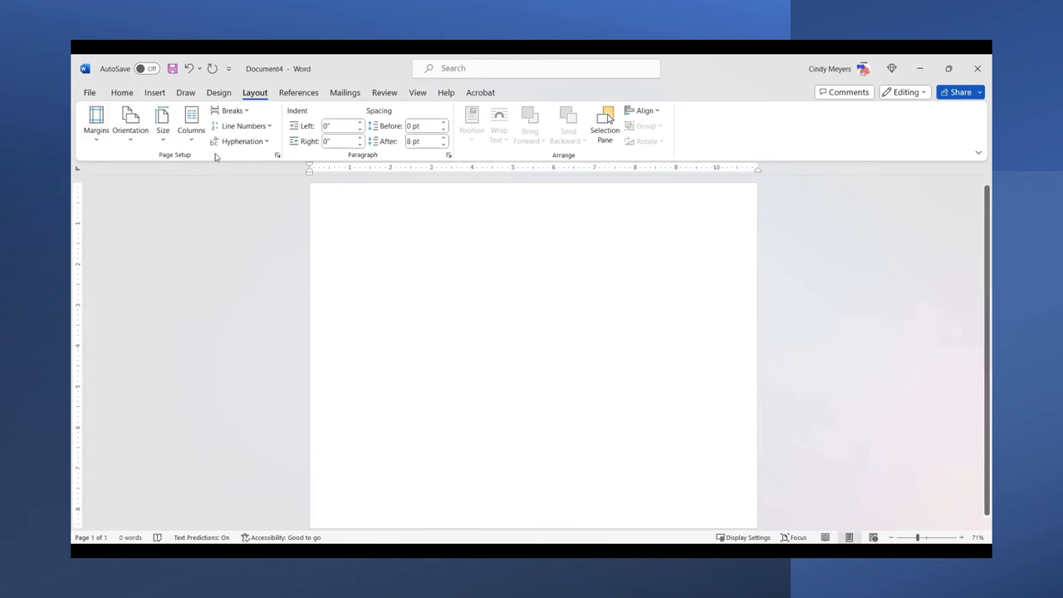
left_click(154, 93)
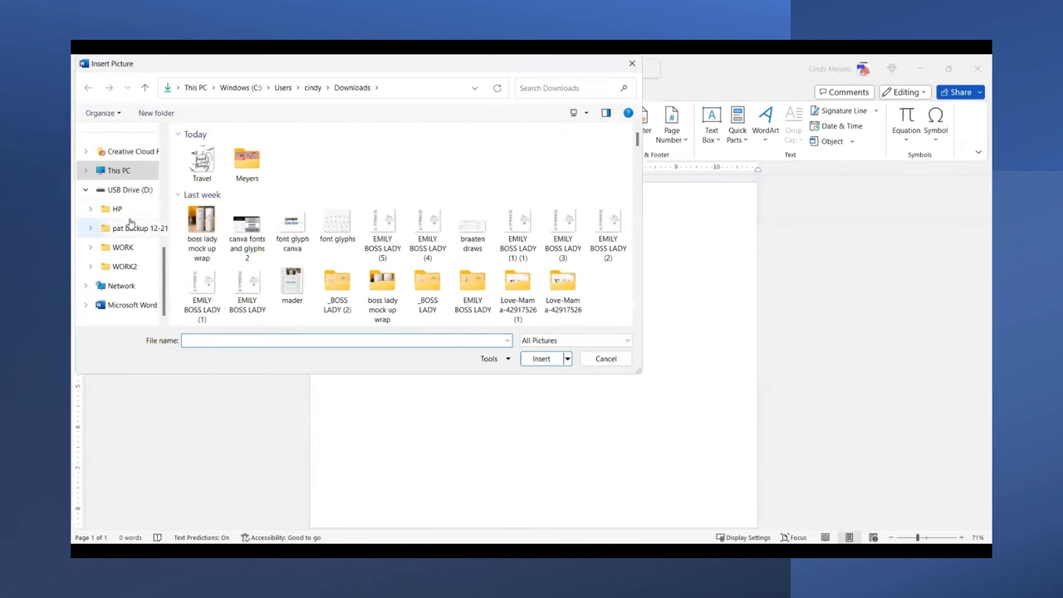
Insert tag pictures 1 and 2 from the downloaded designs folder
scroll(120, 249, "up", 2)
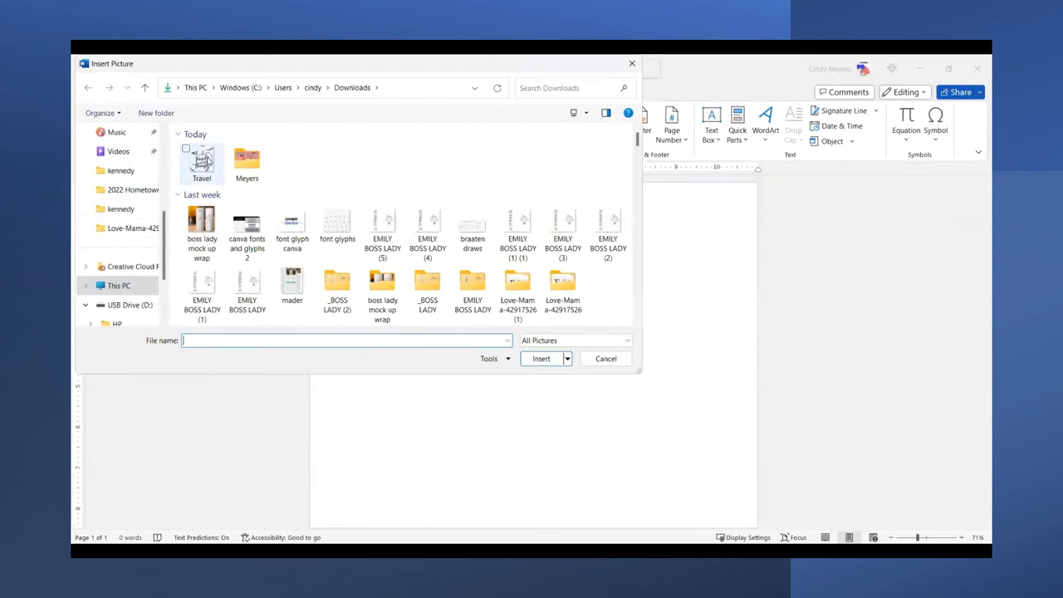
double_click(242, 161)
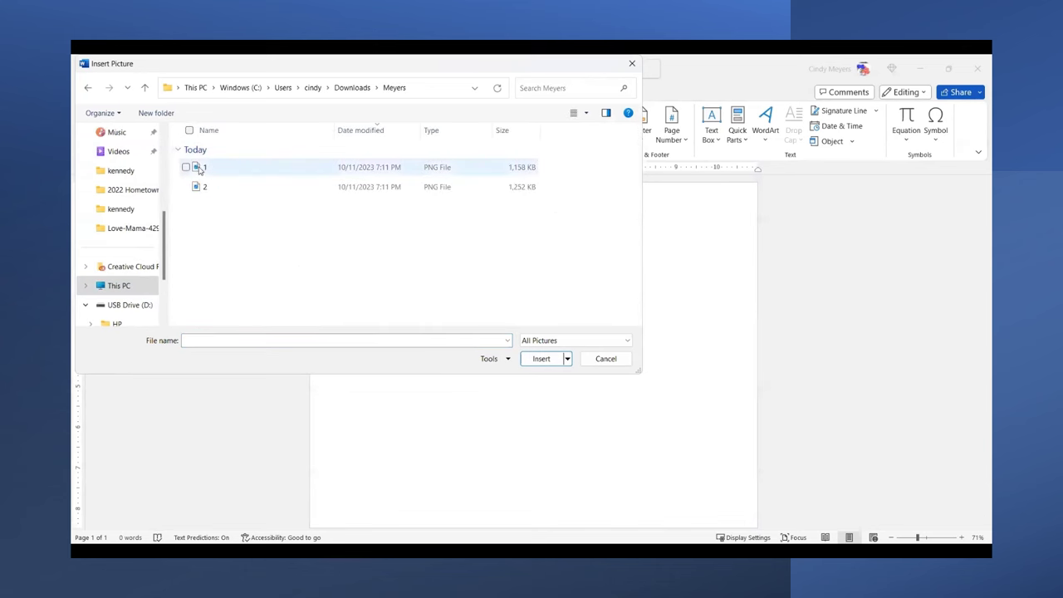
left_click(189, 131)
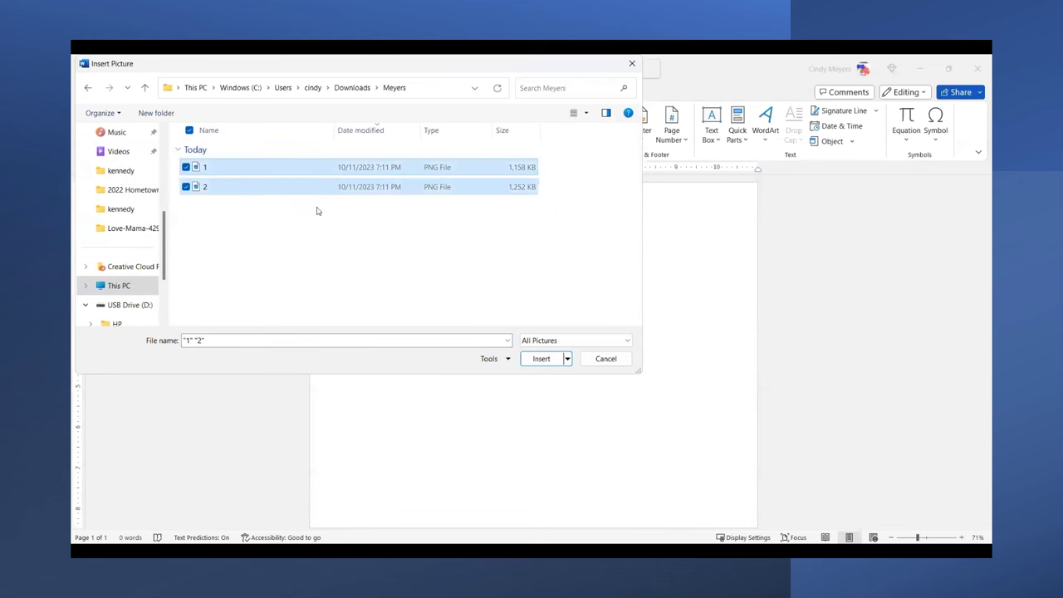
left_click(533, 357)
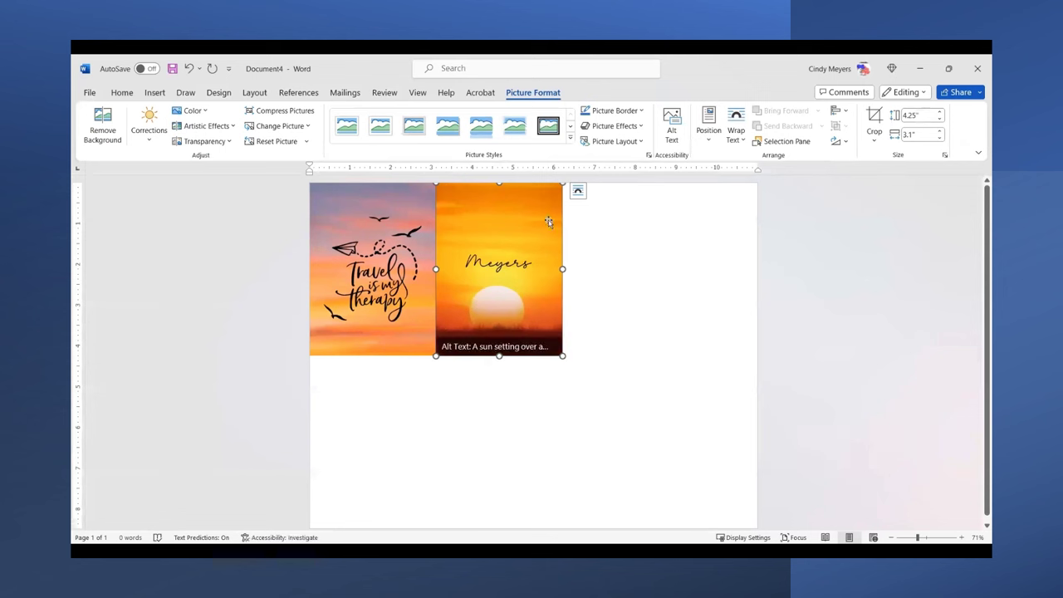
Give the surname picture tight wrapping and move it to the left
left_click(579, 196)
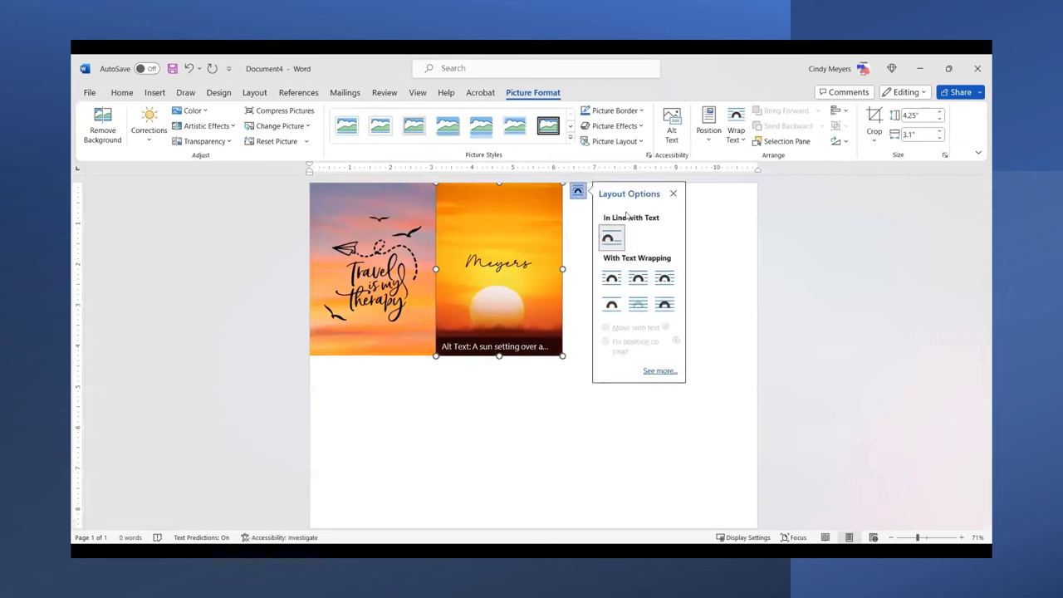
left_click(669, 280)
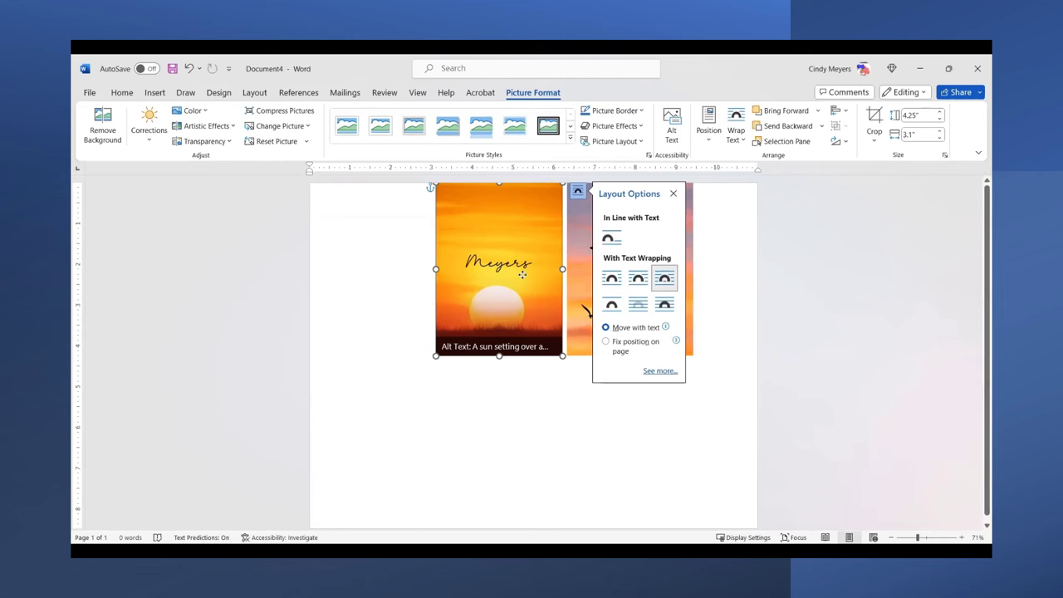
left_click_drag(524, 277, 478, 288)
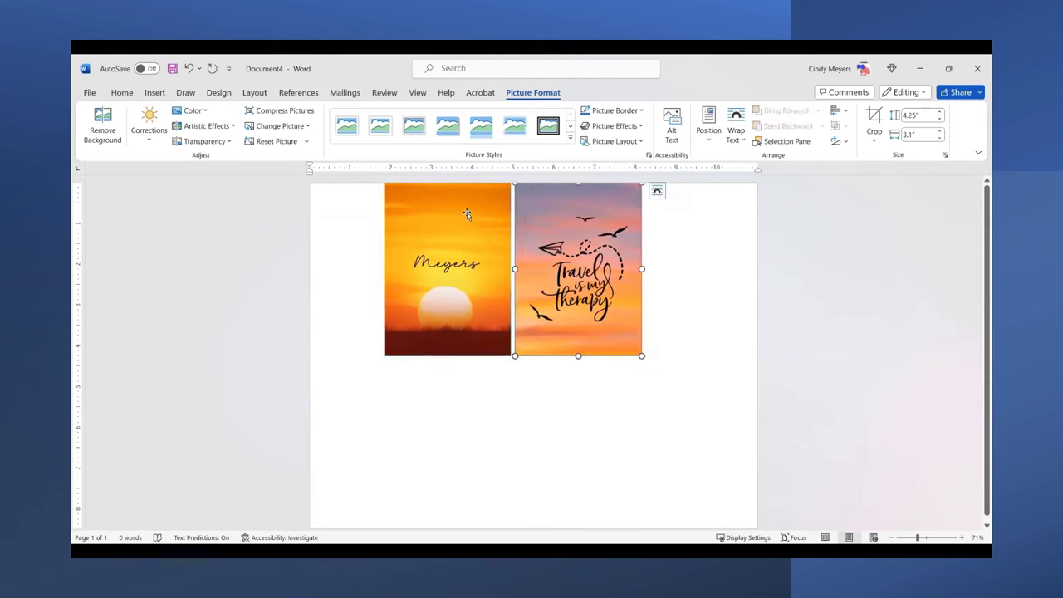
left_click(526, 193)
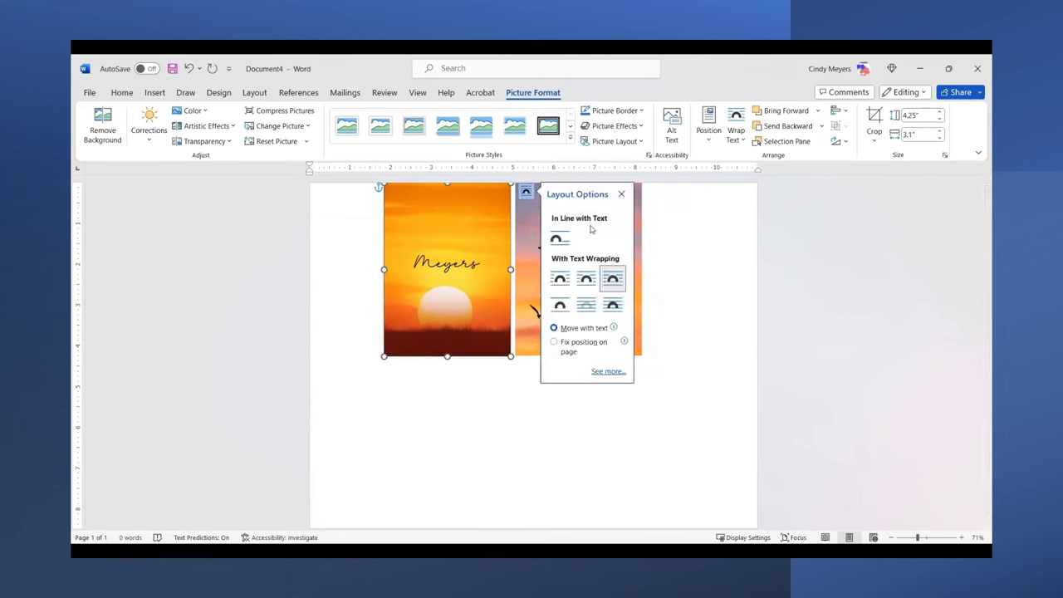
left_click(584, 276)
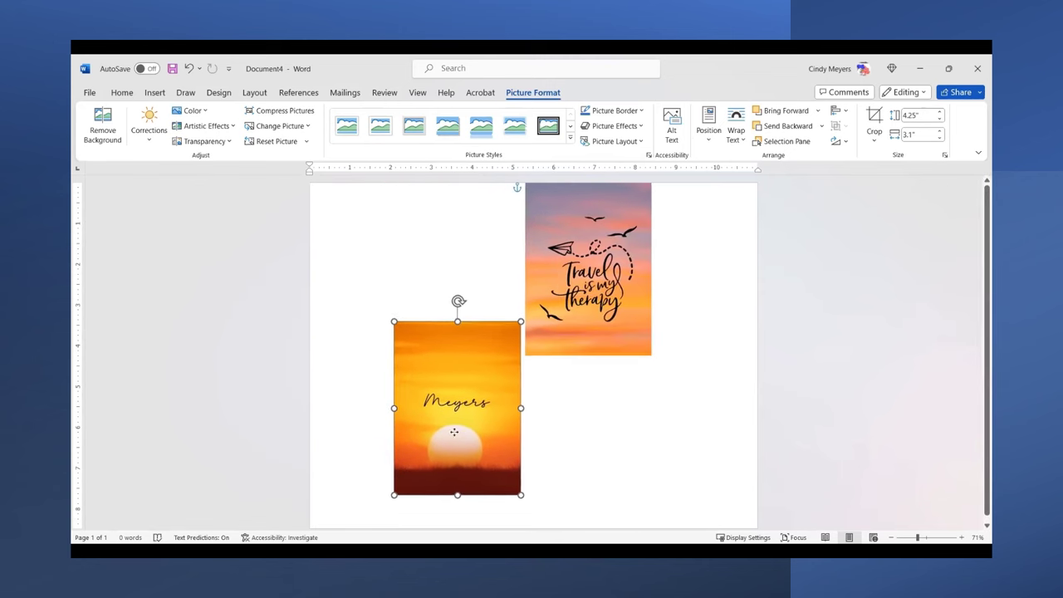
Make the 'Travel is my therapy' picture float freely and move it to the right side
left_click(575, 303)
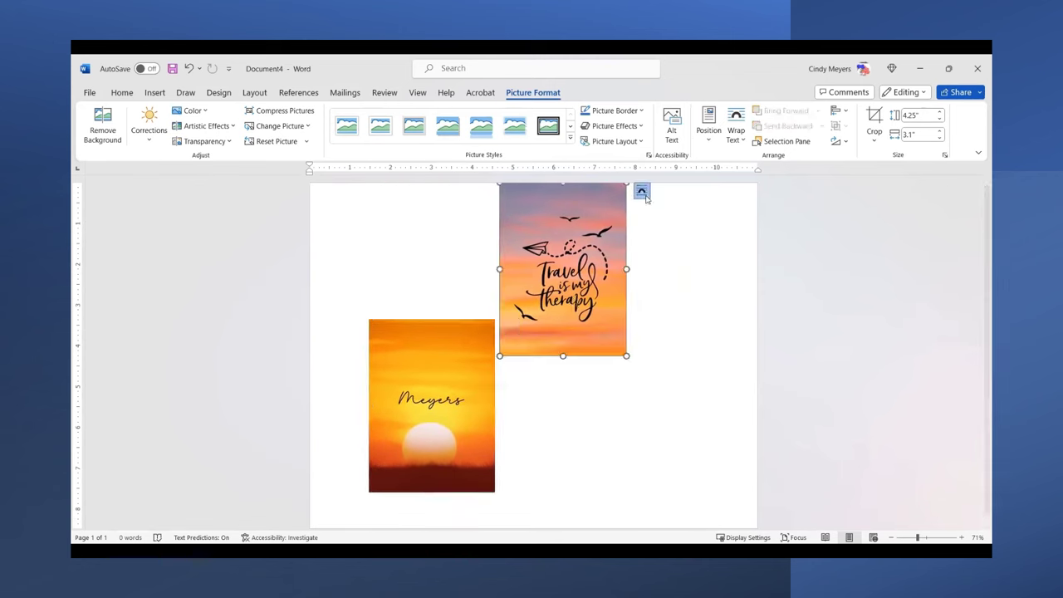
left_click(641, 191)
left_click(728, 278)
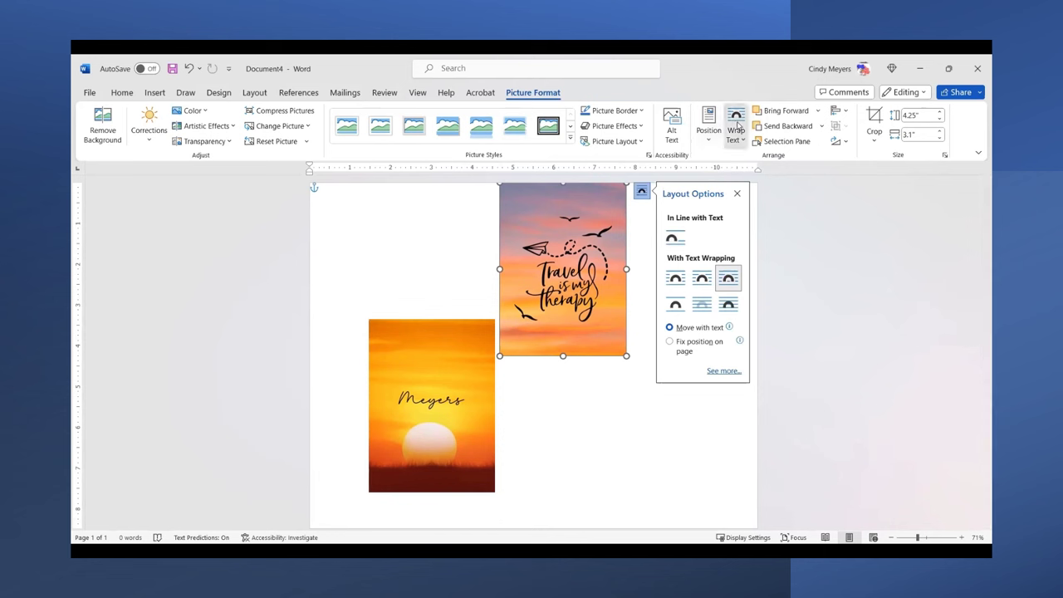
left_click(737, 124)
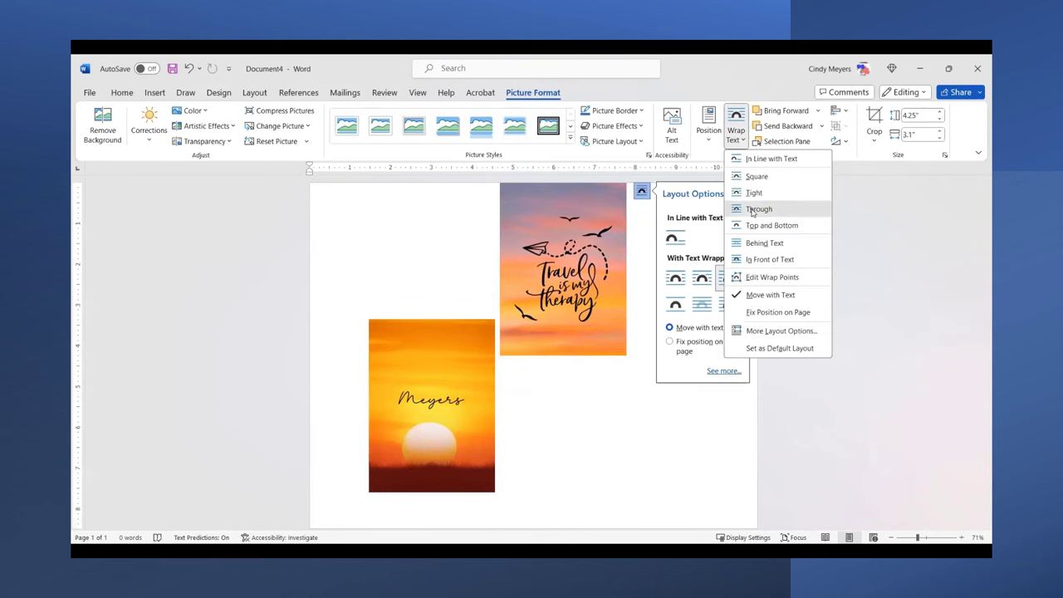
left_click(443, 375)
left_click_drag(563, 269, 642, 305)
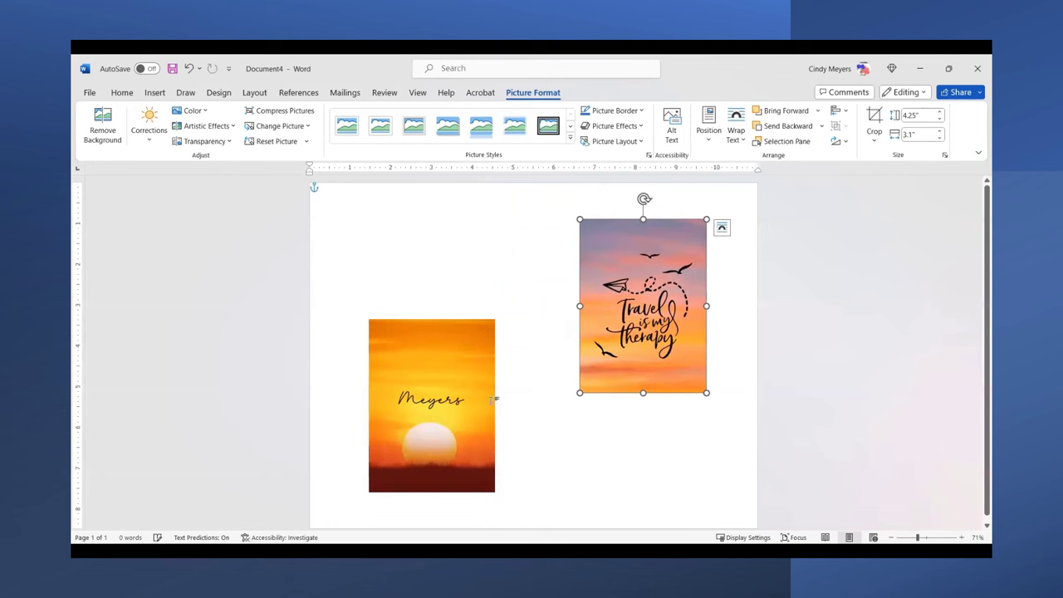
left_click(466, 414)
left_click(509, 326)
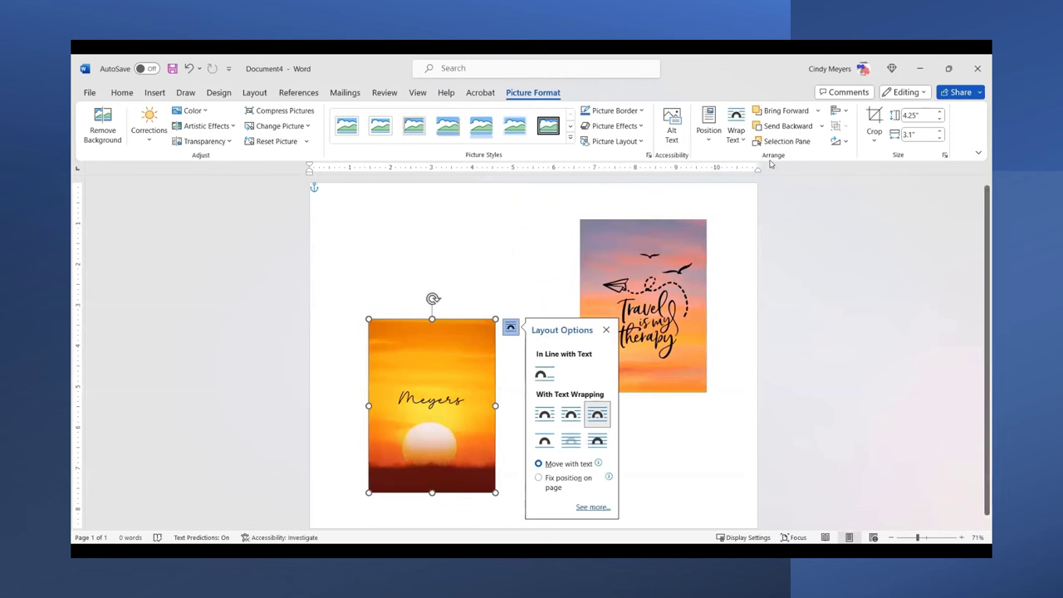
left_click(448, 245)
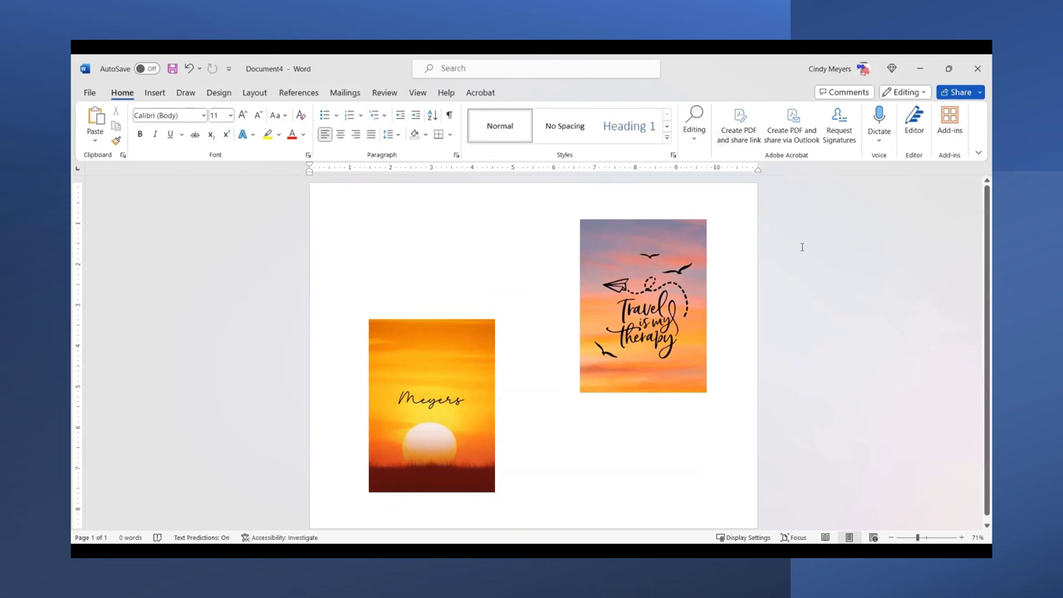
Place the Meyers tag picture beside the Travel is my therapy picture with their tops level
left_click(653, 303)
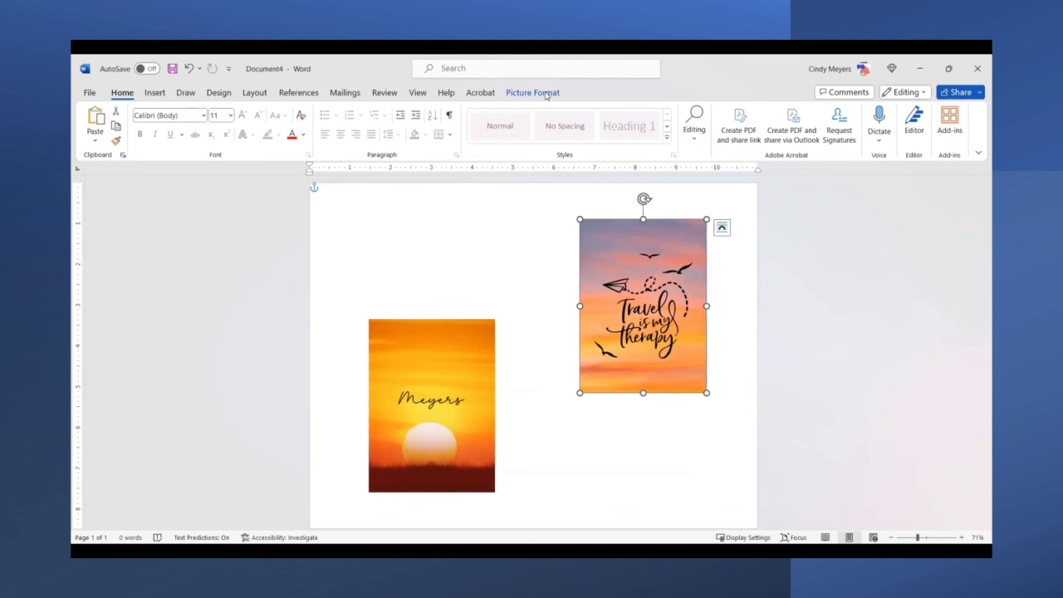
left_click(547, 95)
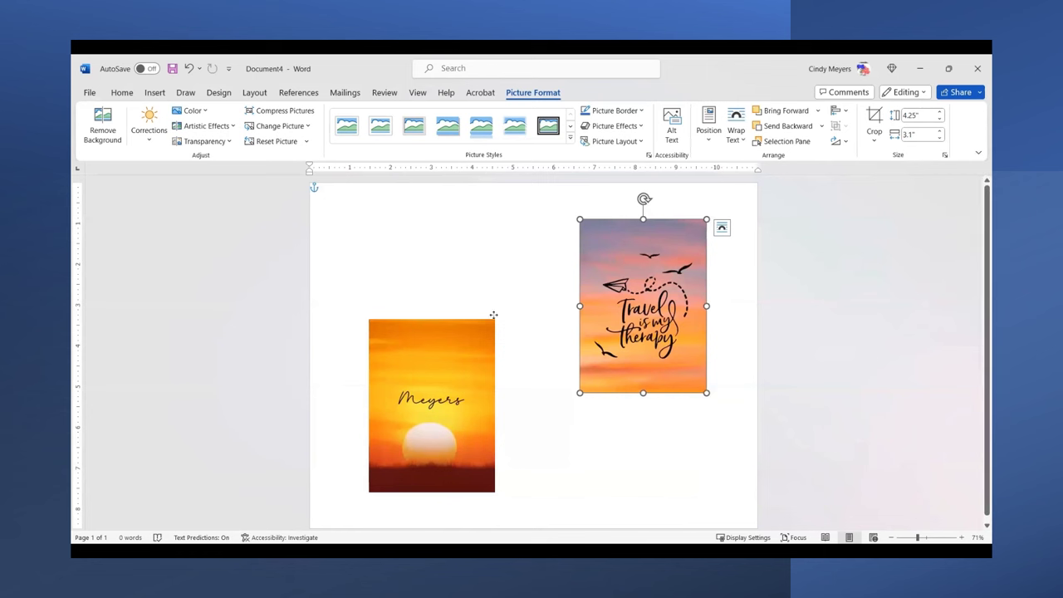
left_click_drag(462, 394, 496, 295)
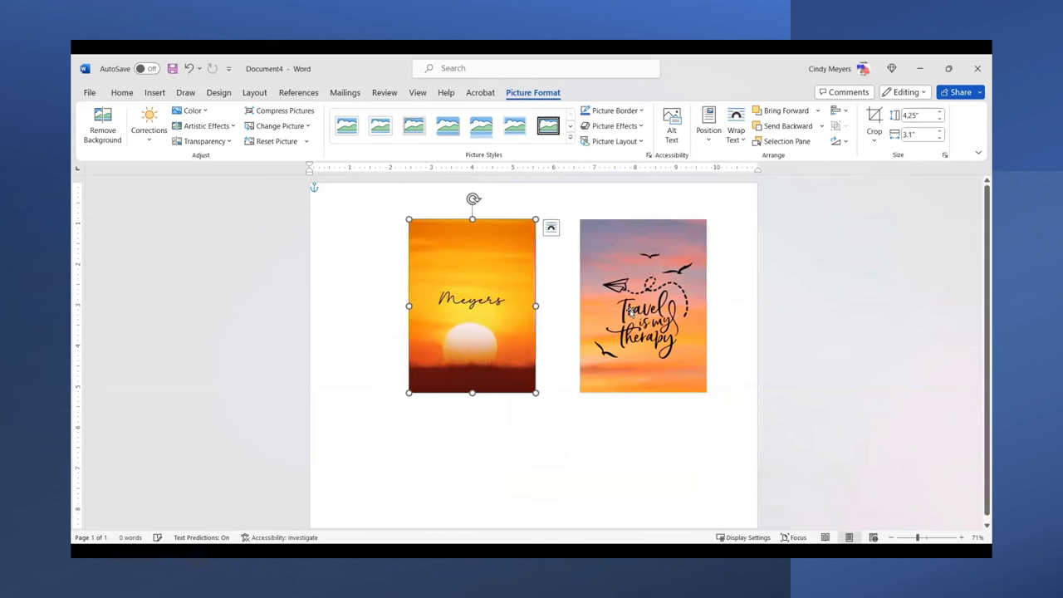
left_click_drag(627, 315, 625, 313)
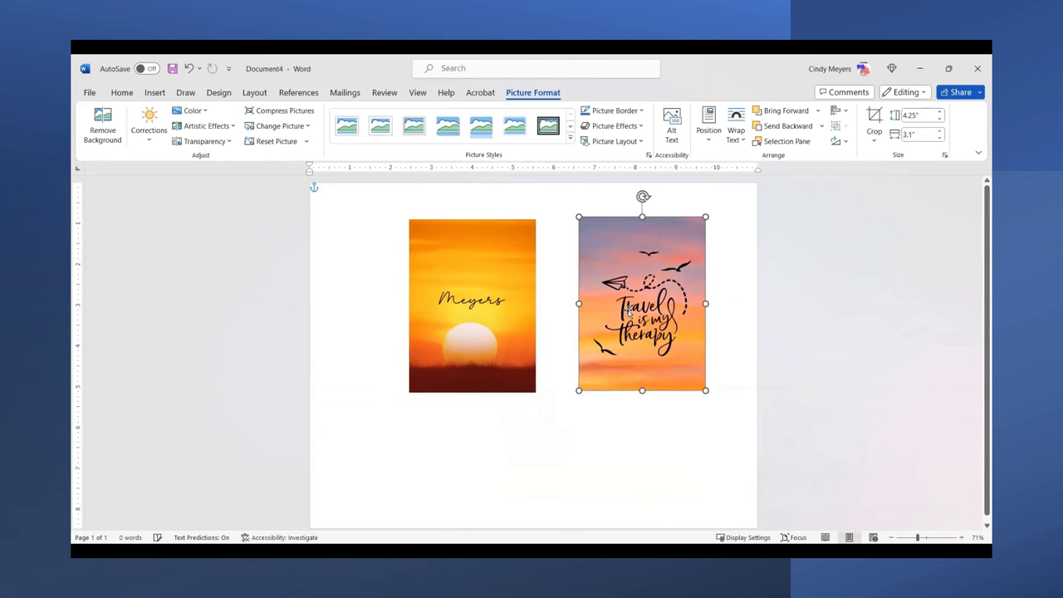
Open Word's print screen and the EPSON ET-2760 printer properties
left_click(88, 94)
left_click(104, 332)
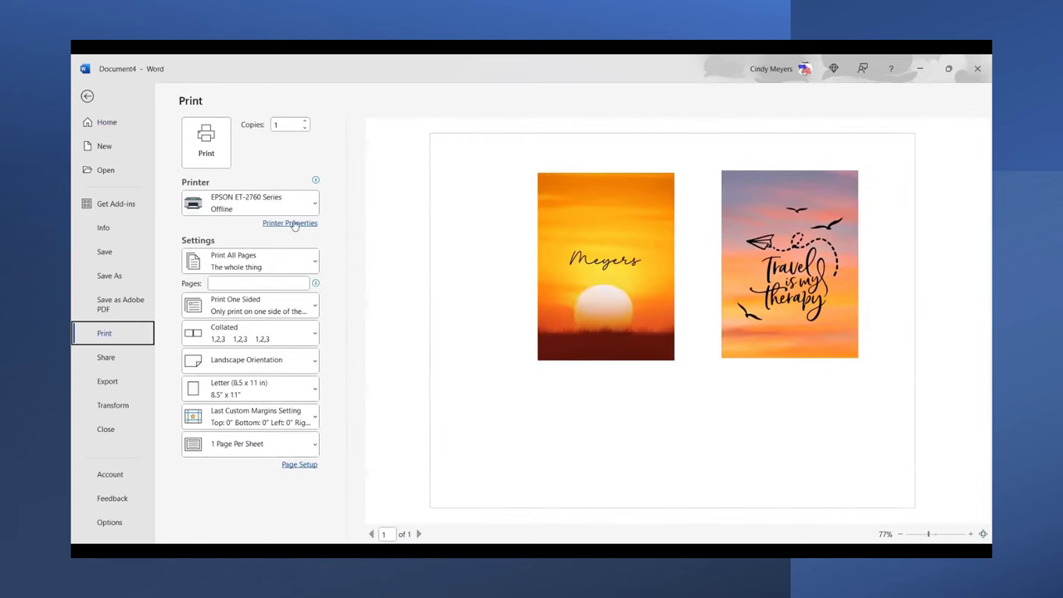
mouse_move(221, 203)
left_click(299, 224)
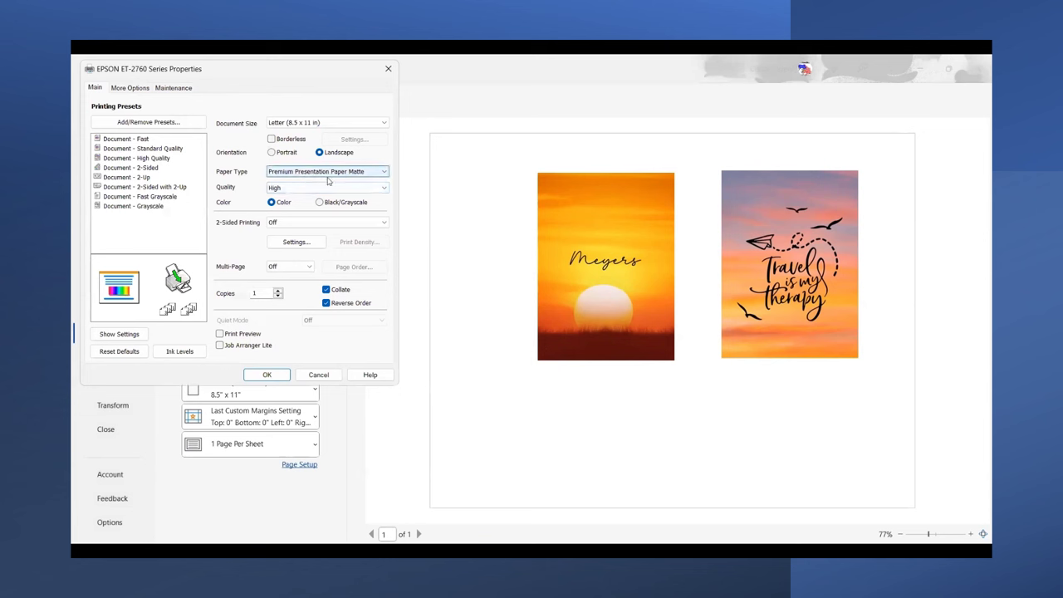
Set High print quality, turn on Mirror Image, leave High Speed off, and save
left_click(272, 190)
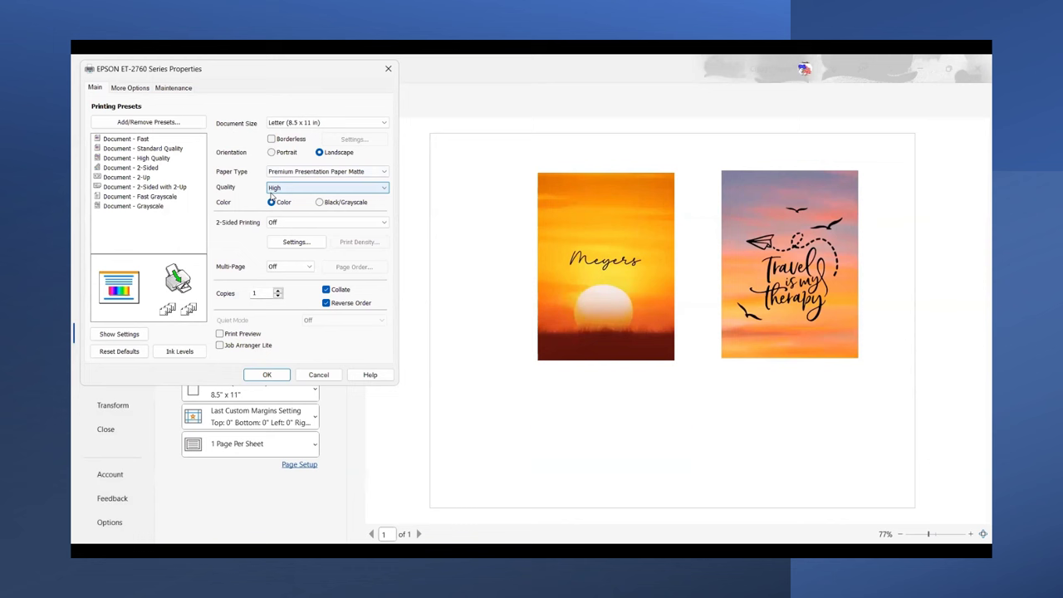
left_click(130, 88)
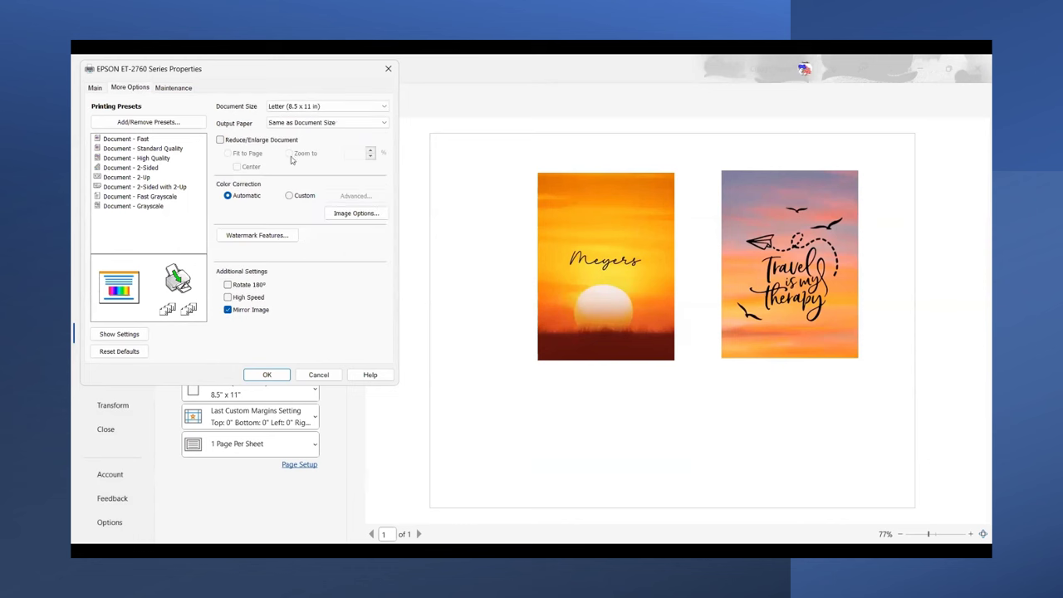
left_click(345, 213)
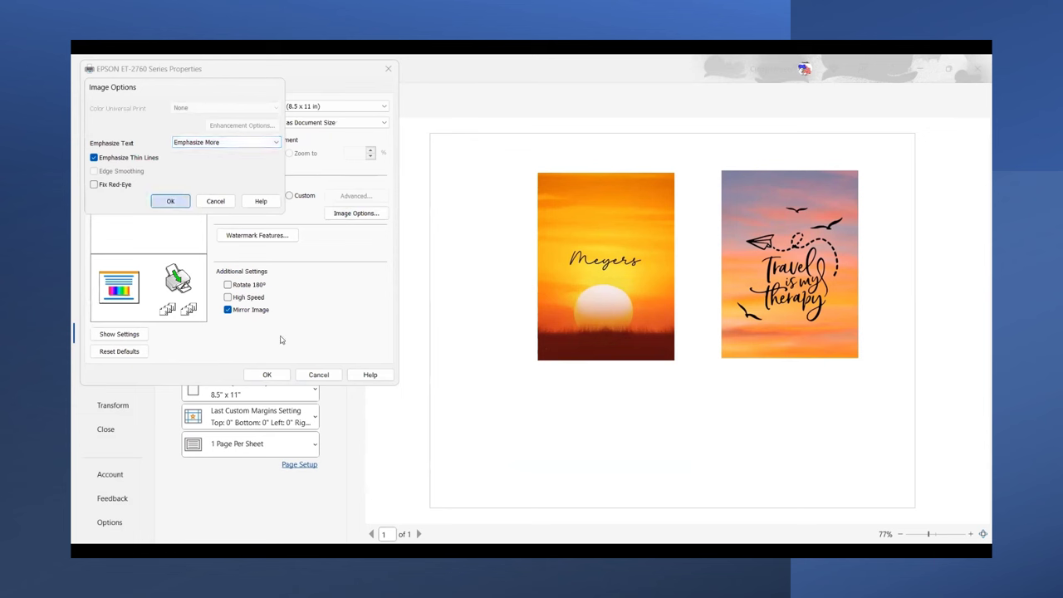
left_click(227, 310)
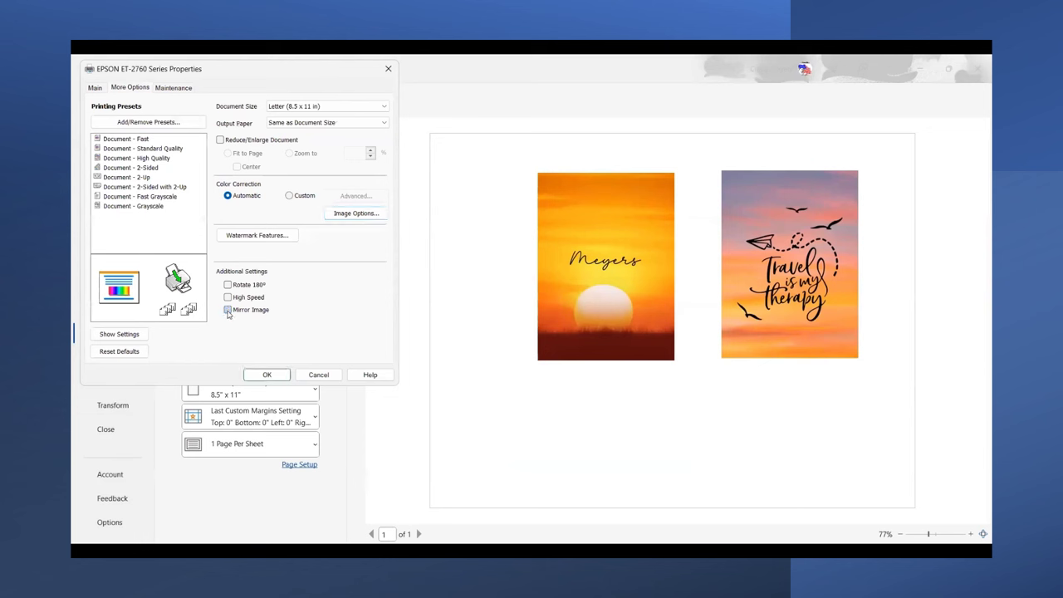
left_click(227, 310)
left_click(228, 299)
left_click(228, 298)
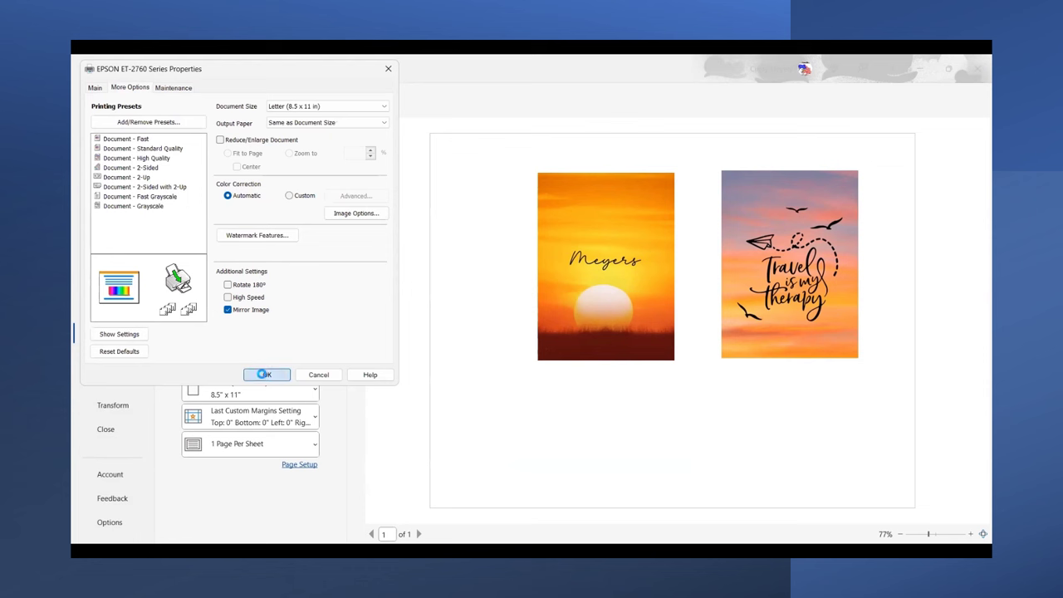
left_click(264, 374)
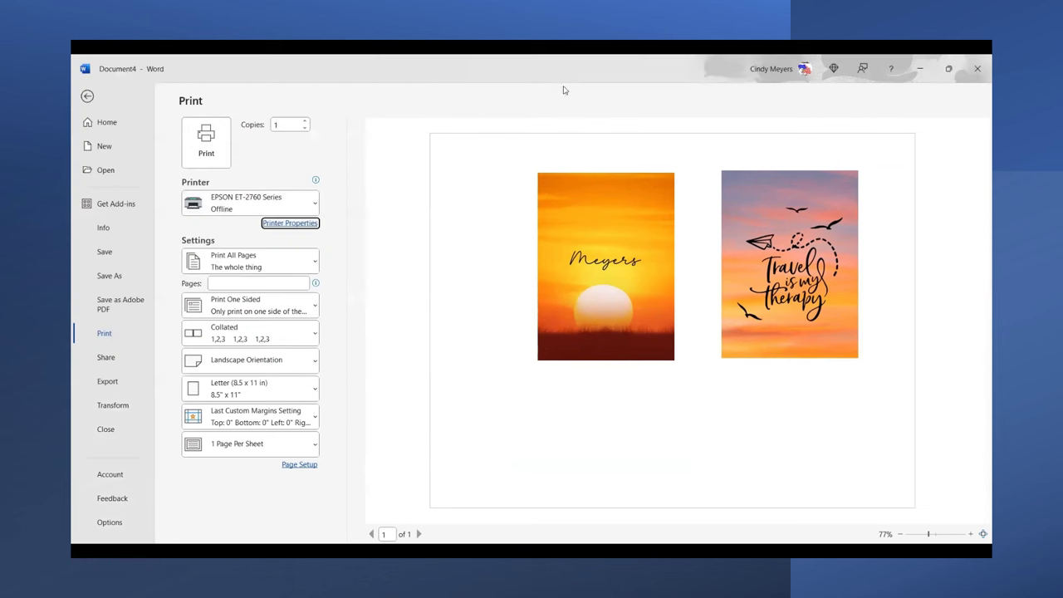